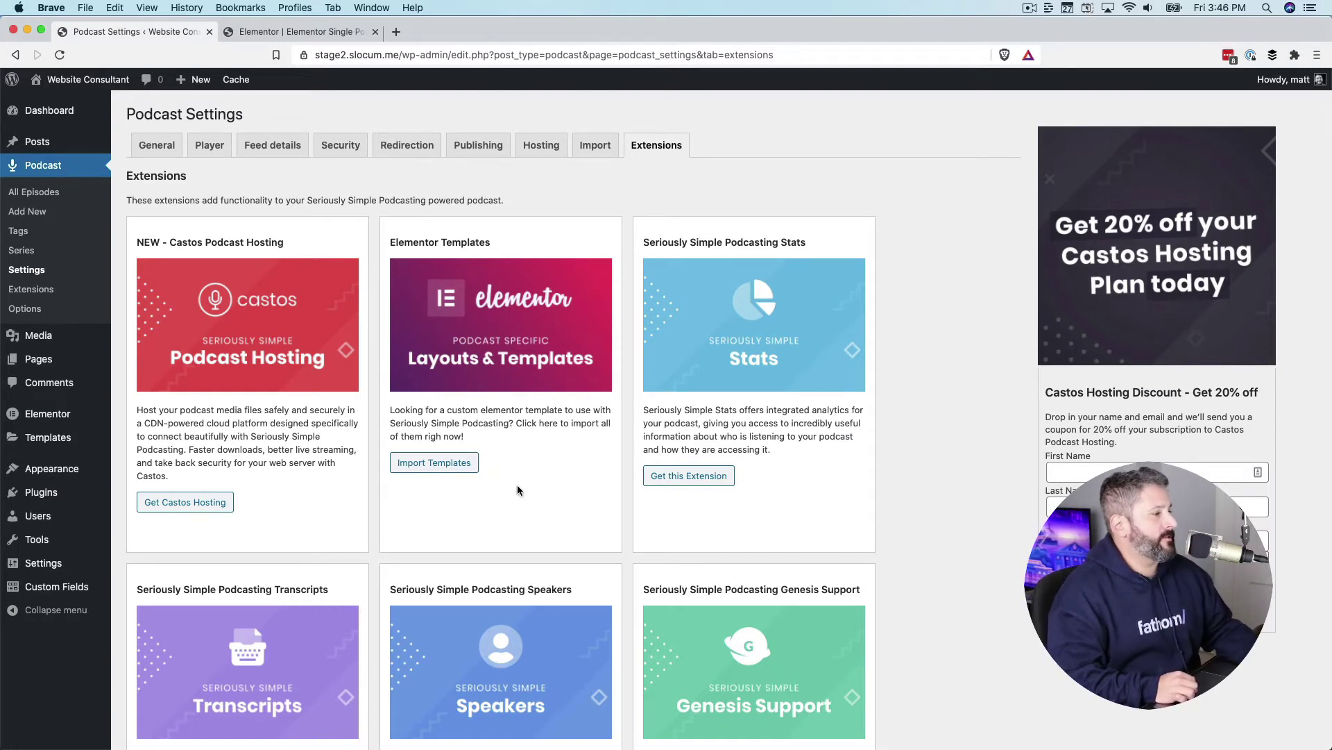
- Try importing the podcast Elementor templates; the site reports none are new
left_click(435, 463)
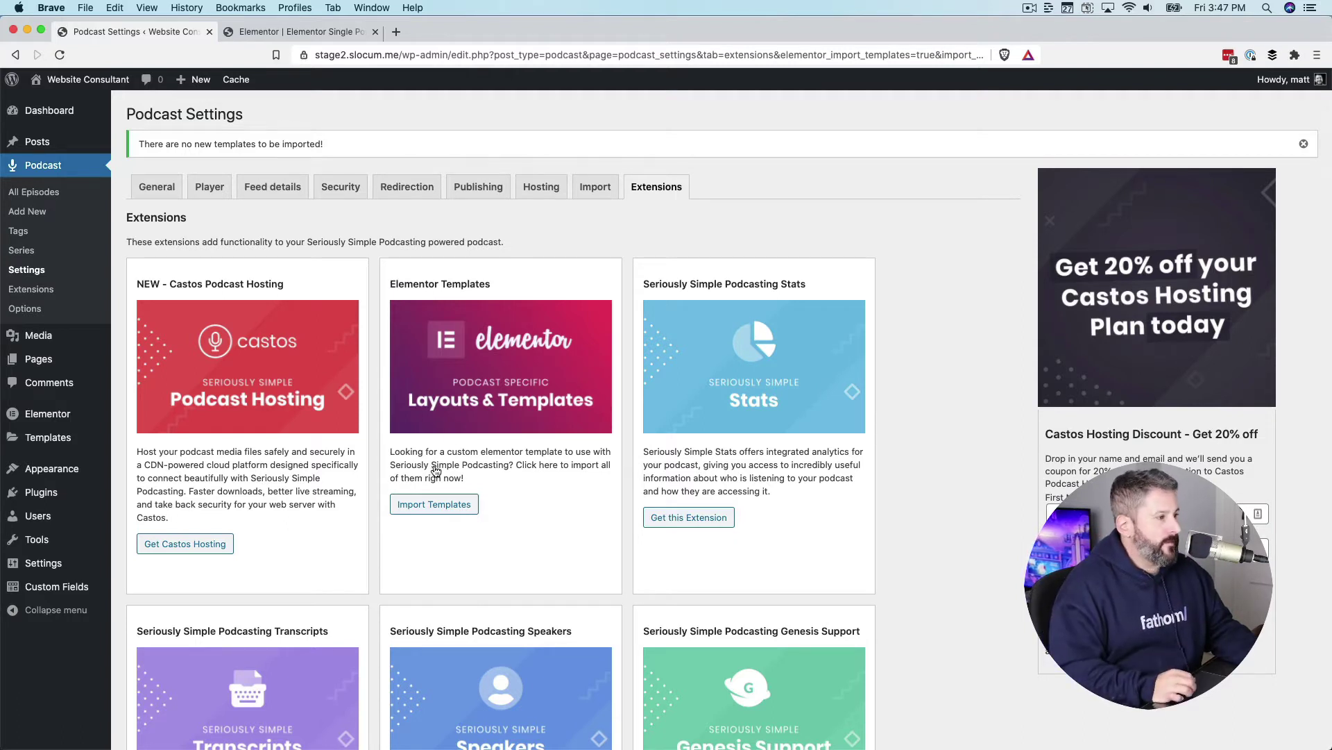
- Show the Podcast – Single template's Single Post entry, applied to Podcast instances, in Theme Builder
left_click(257, 31)
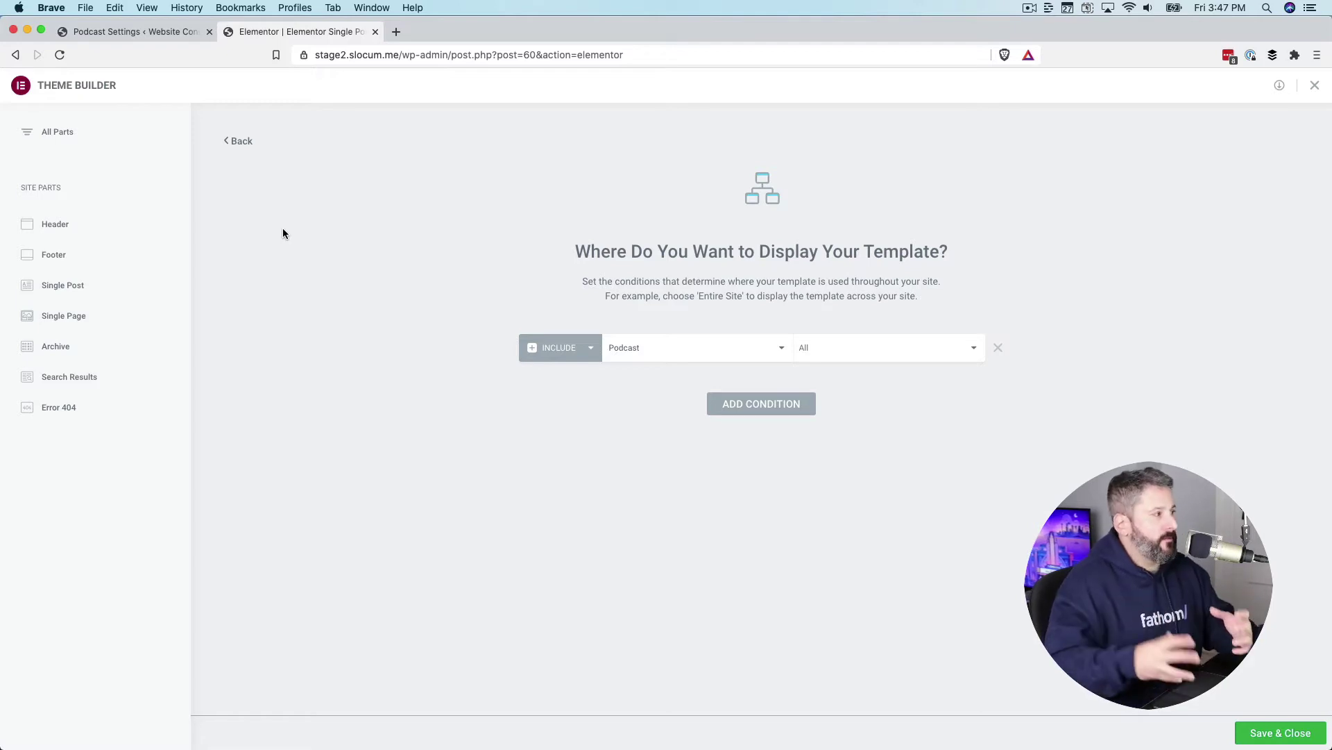
left_click(58, 133)
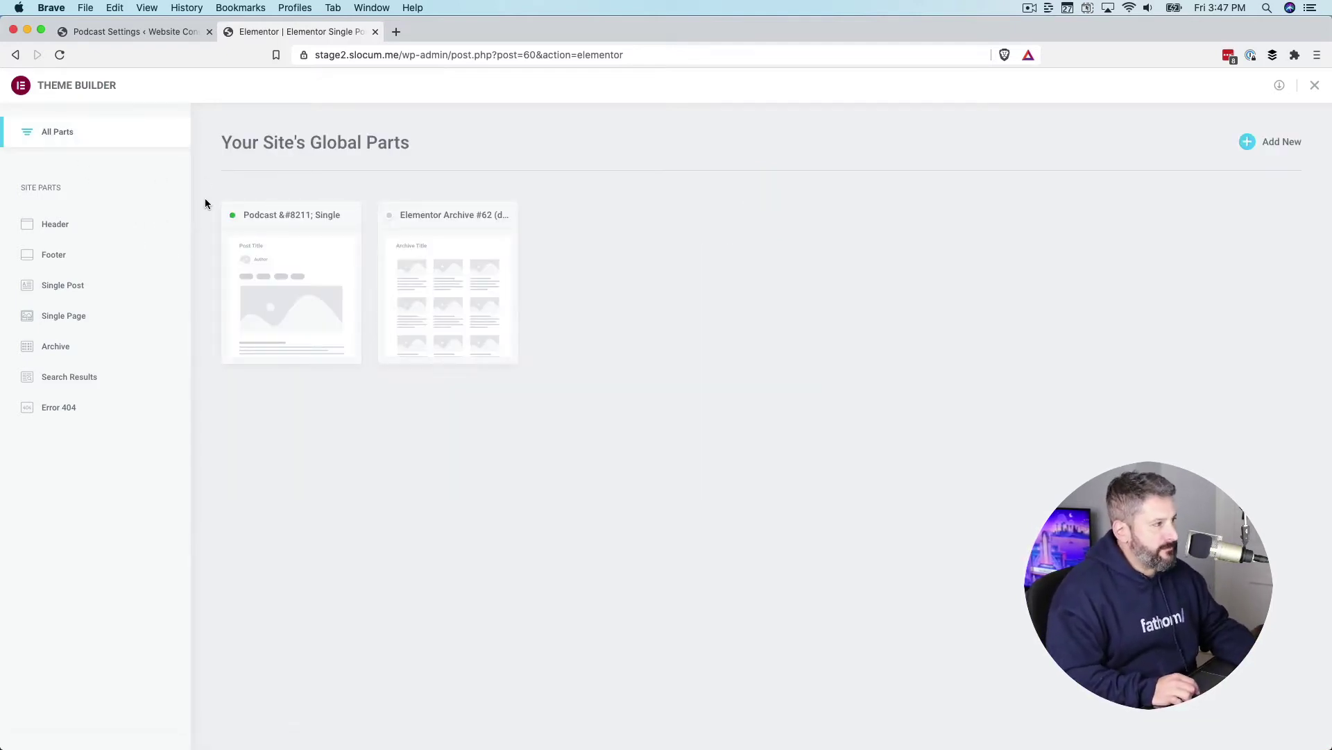
left_click(297, 292)
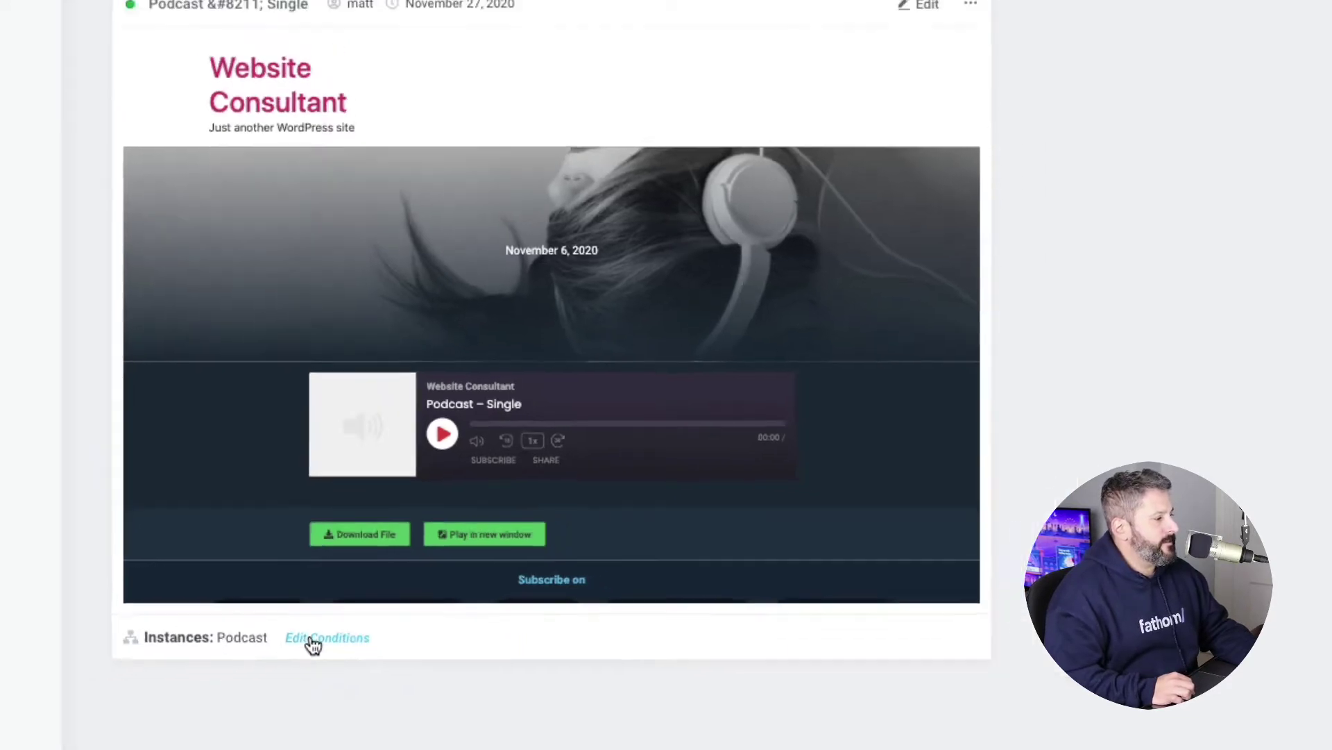
- Review the Podcast – Single display conditions, keeping the condition Include Podcast, All
left_click(313, 642)
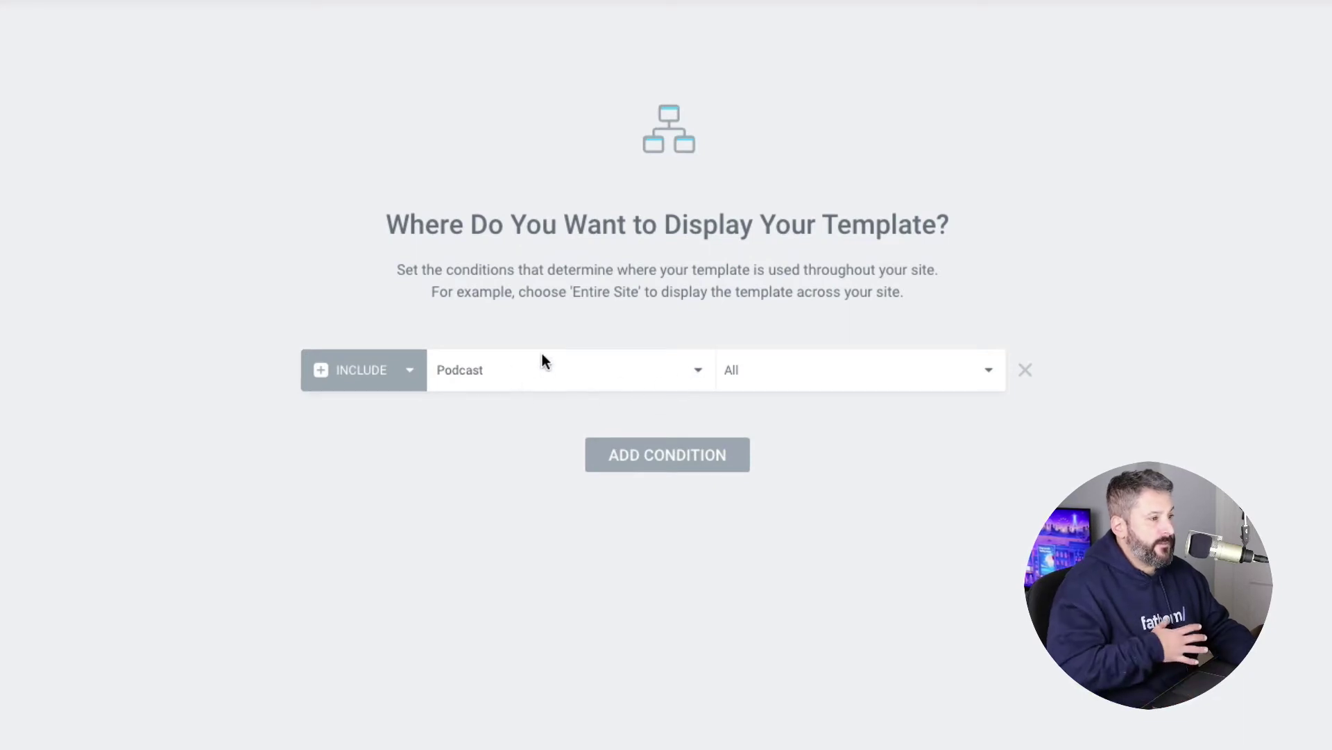
left_click(569, 369)
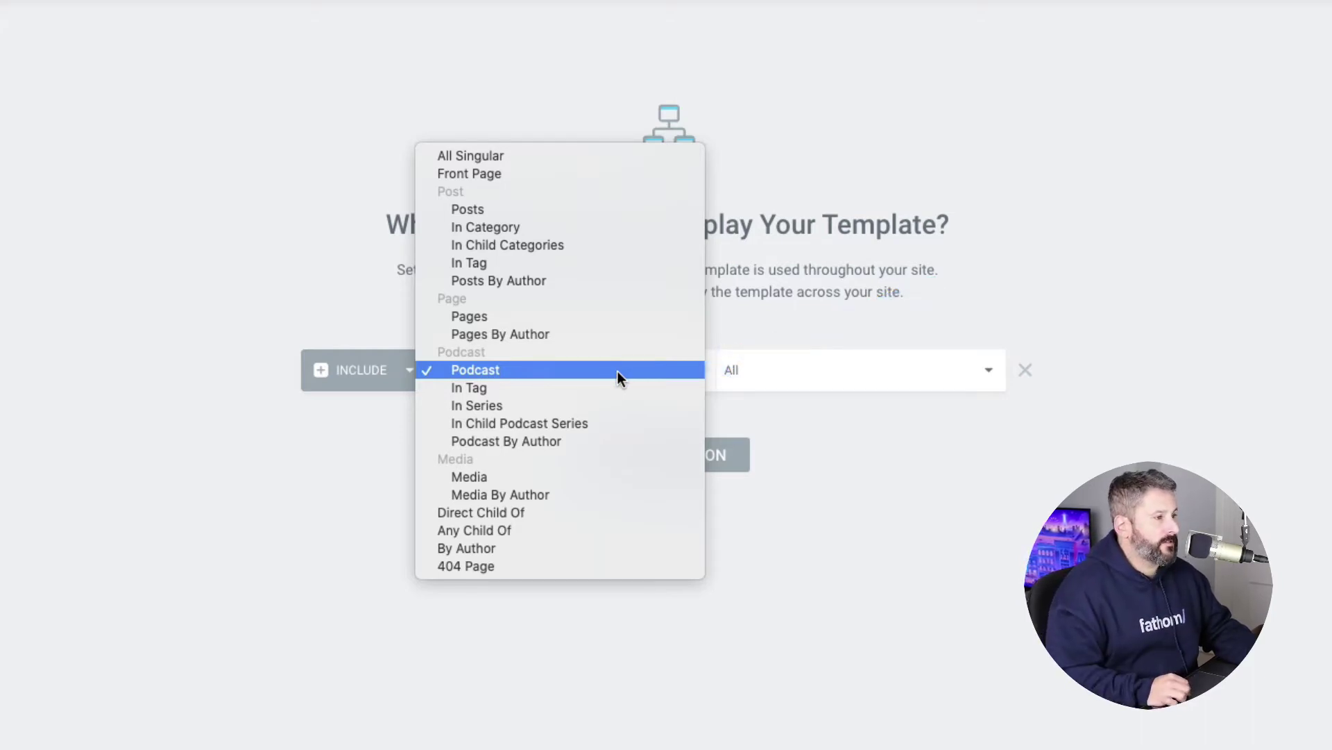
left_click(544, 368)
left_click(677, 368)
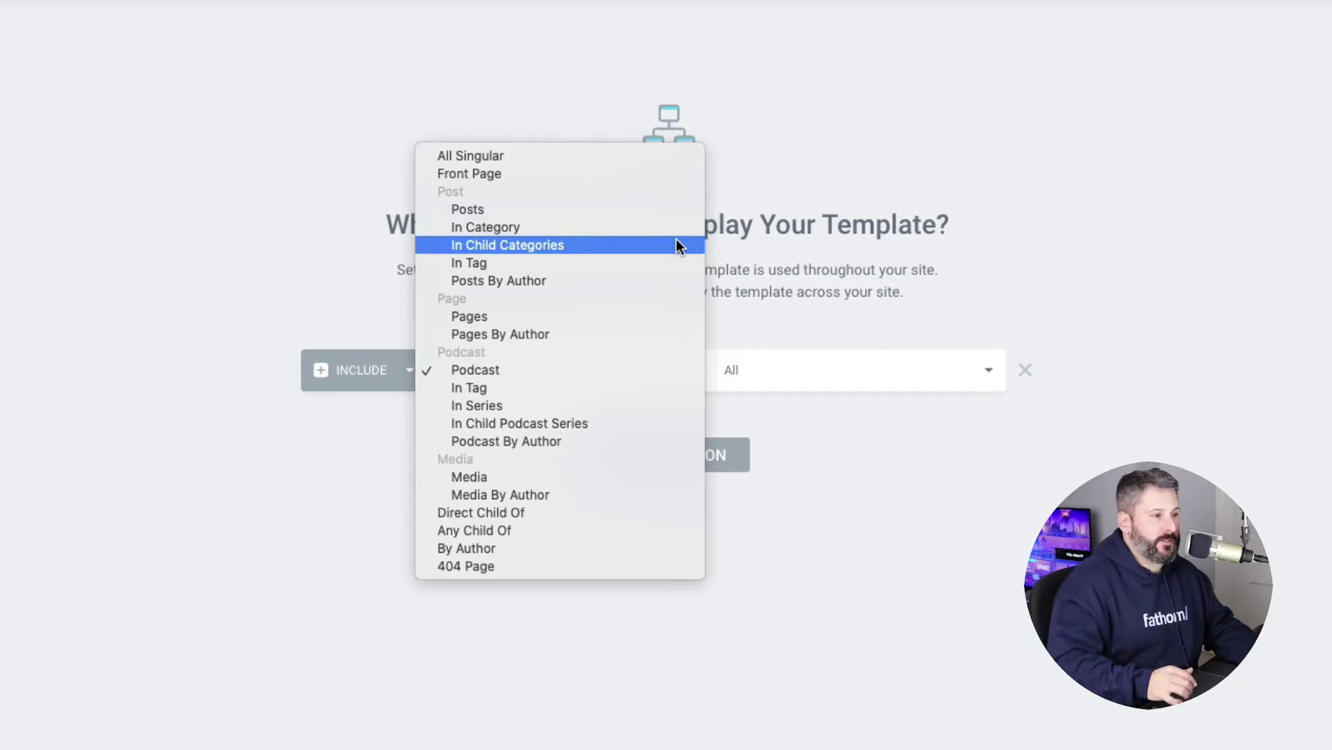
left_click(964, 341)
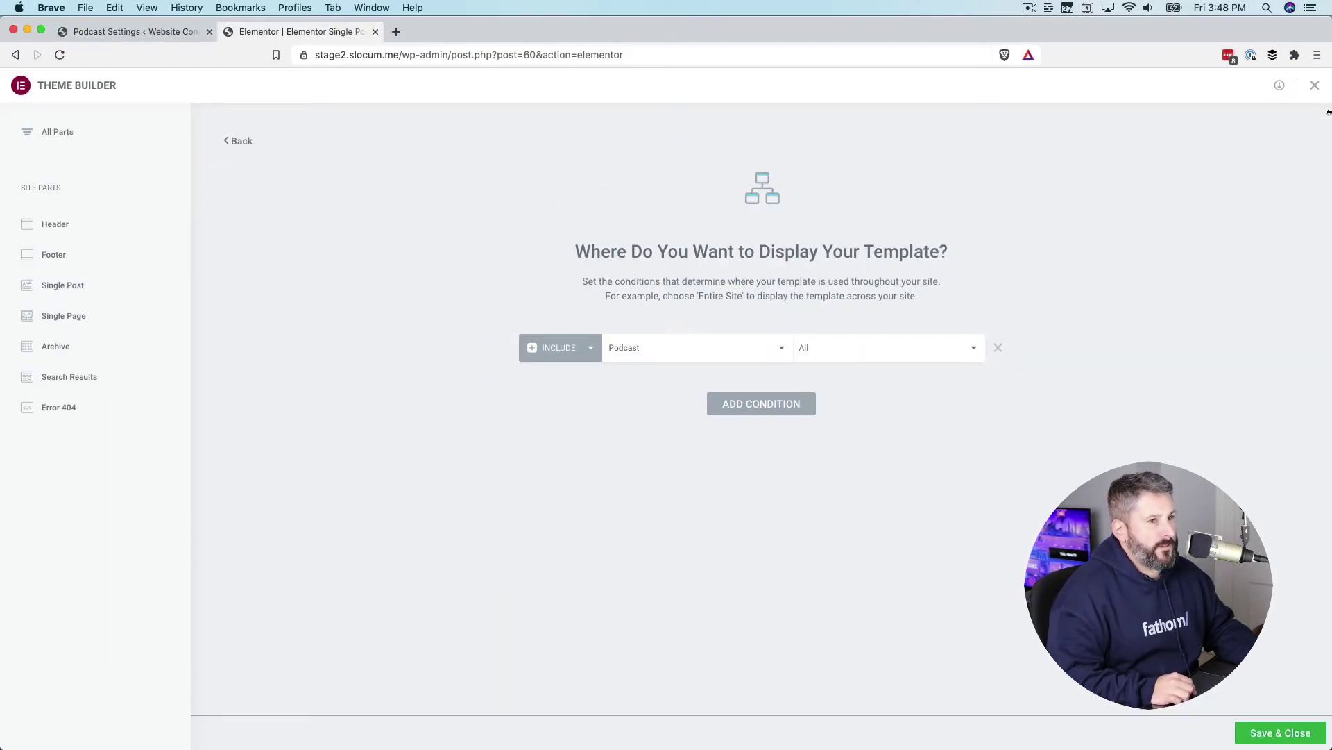
- Return to Theme Builder's Single Post view and load Podcast – Single into the editor
left_click(1315, 85)
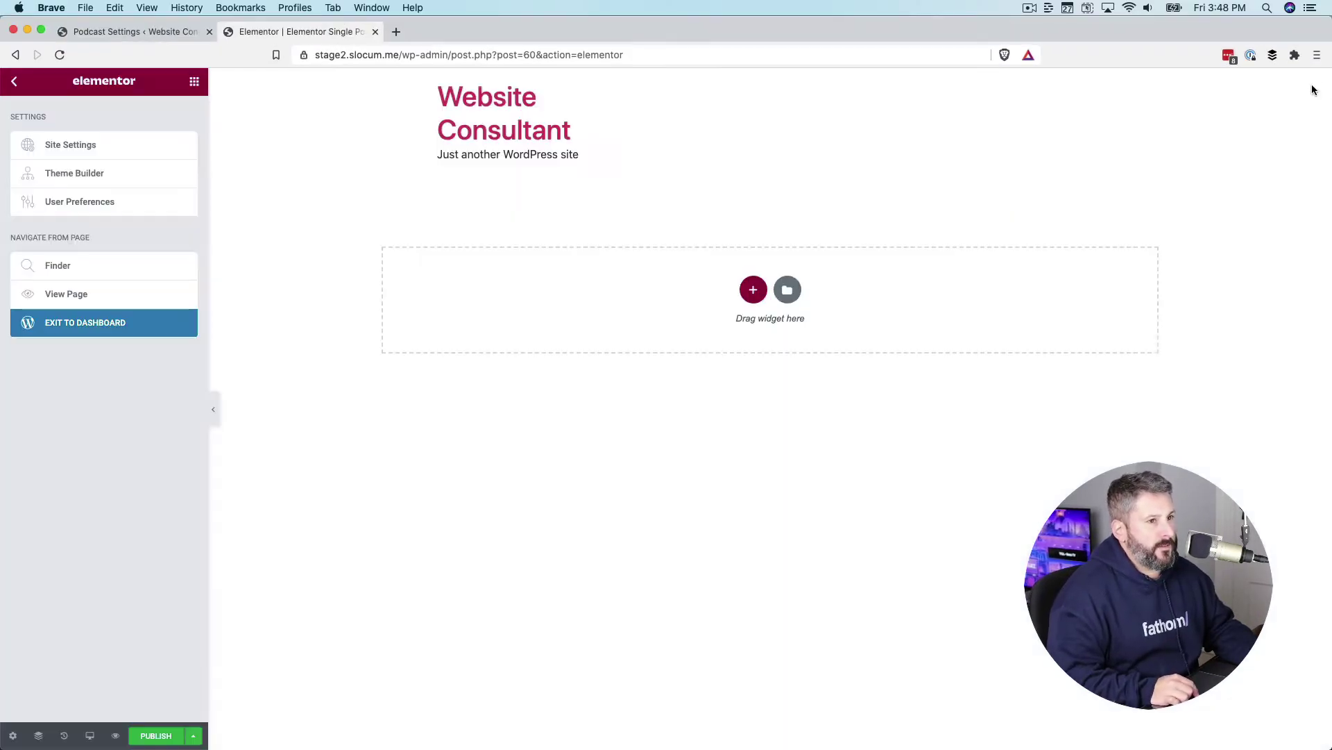
left_click(101, 181)
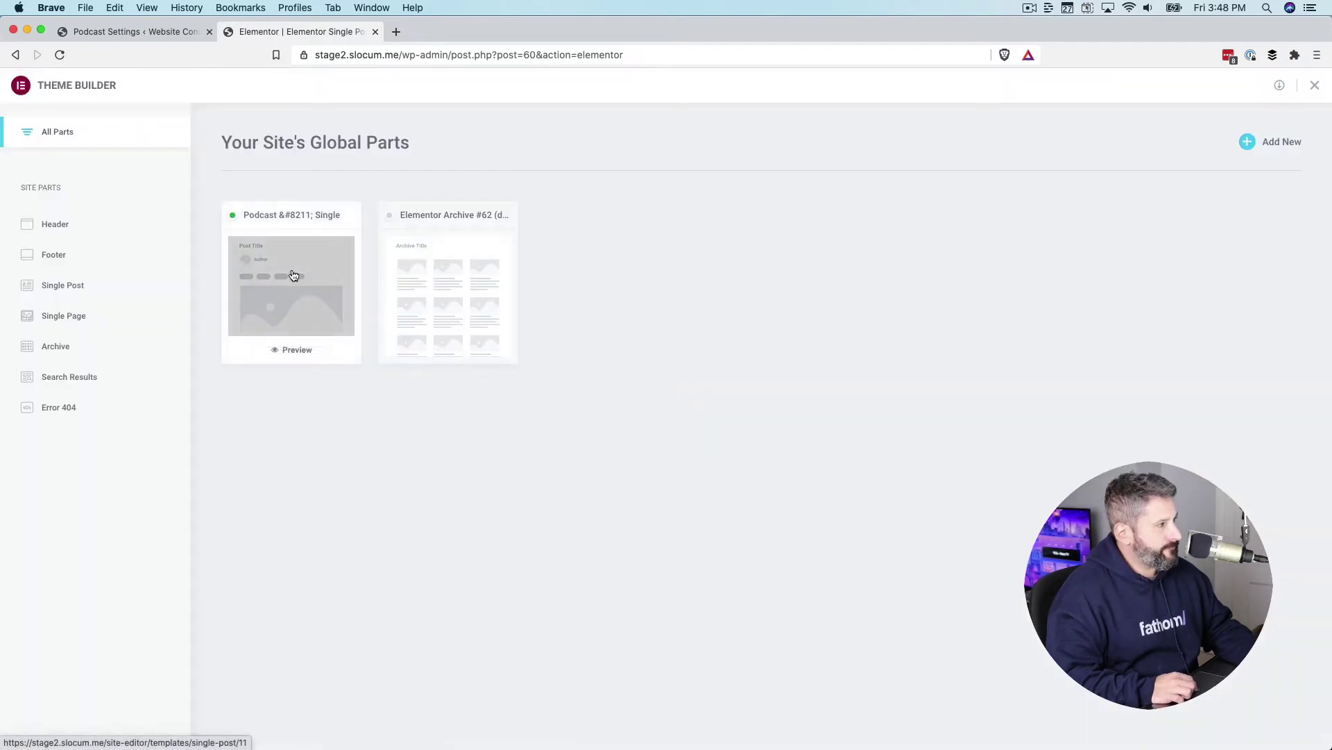
left_click(300, 333)
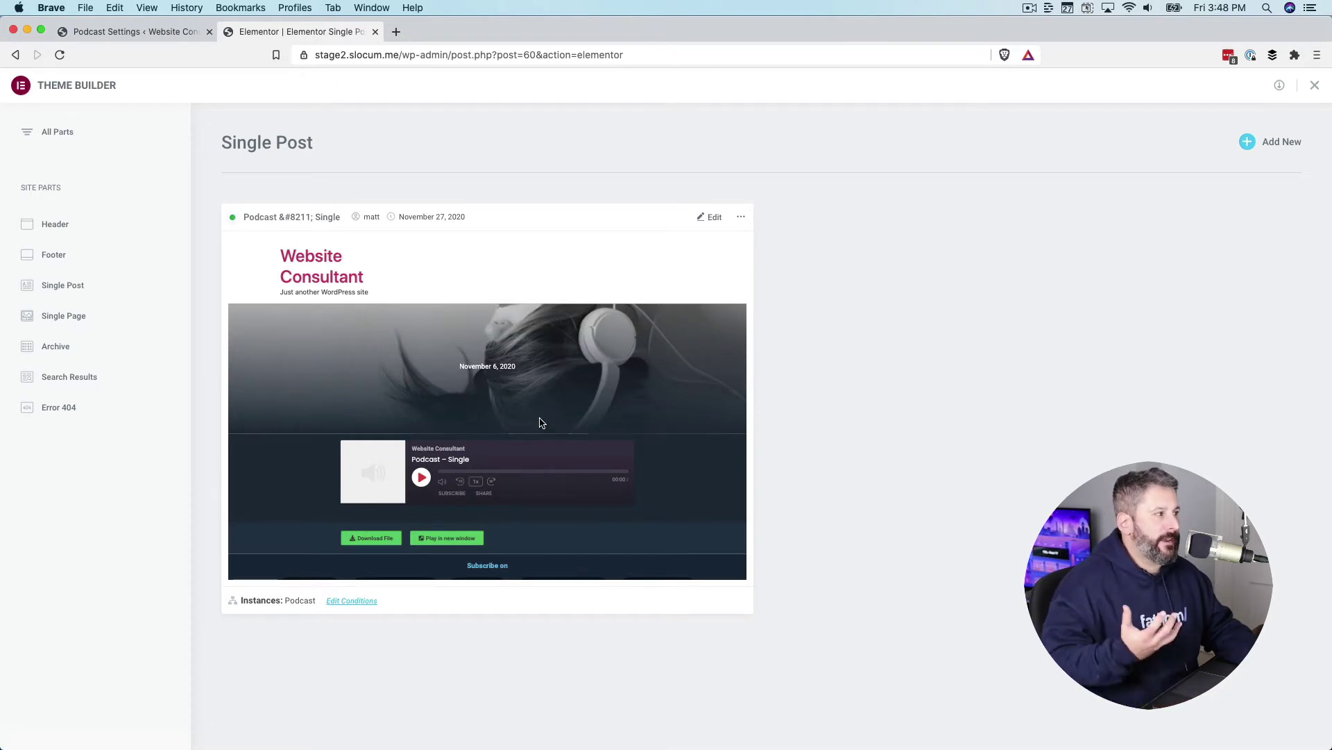
left_click(712, 217)
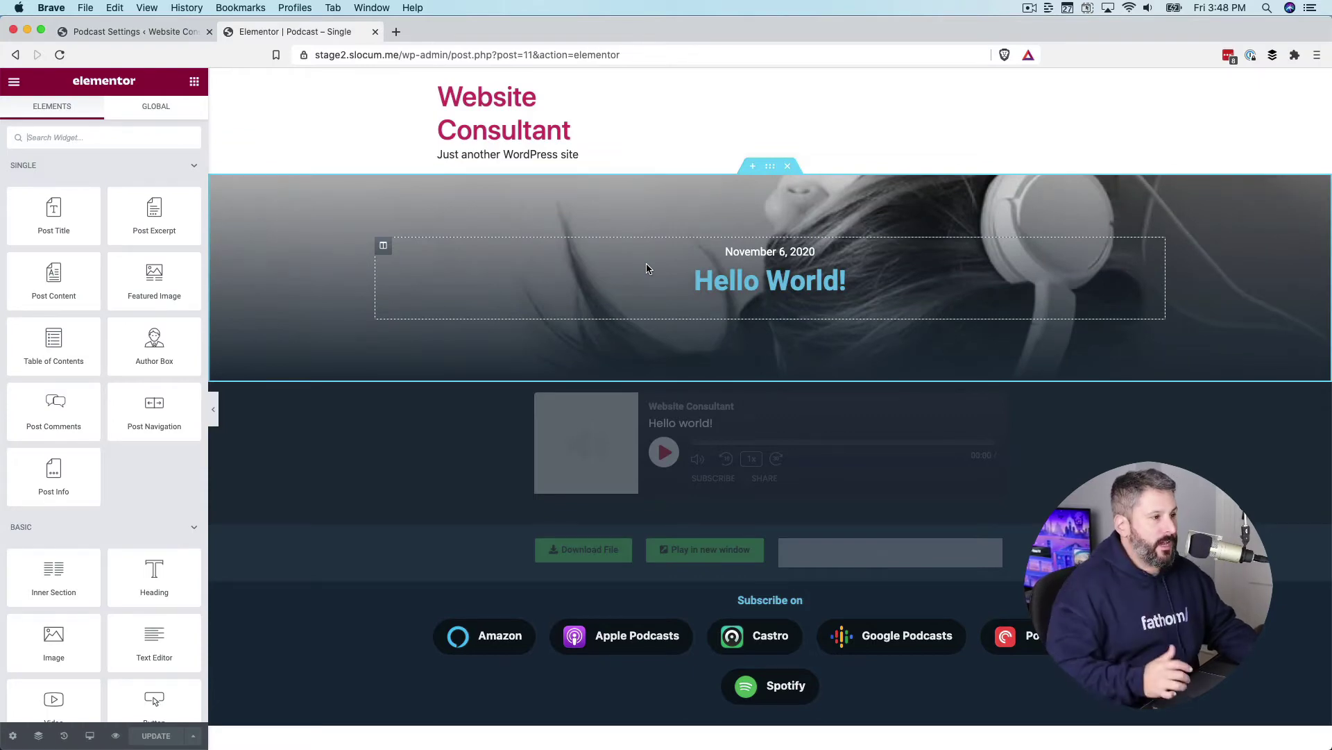
- Collapse the Elementor panel and scroll through the full-width Podcast – Single preview
left_click(211, 410)
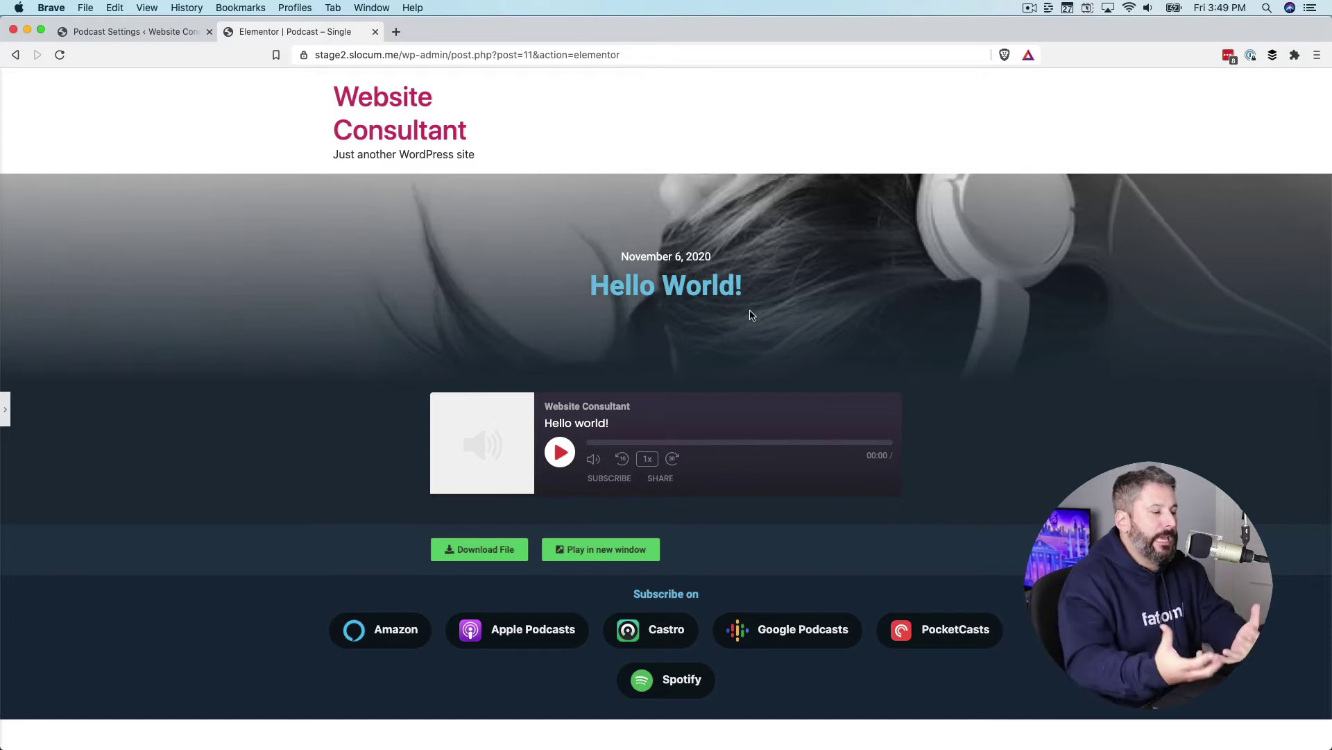
scroll(667, 304, "down", 2)
scroll(675, 291, "up", 2)
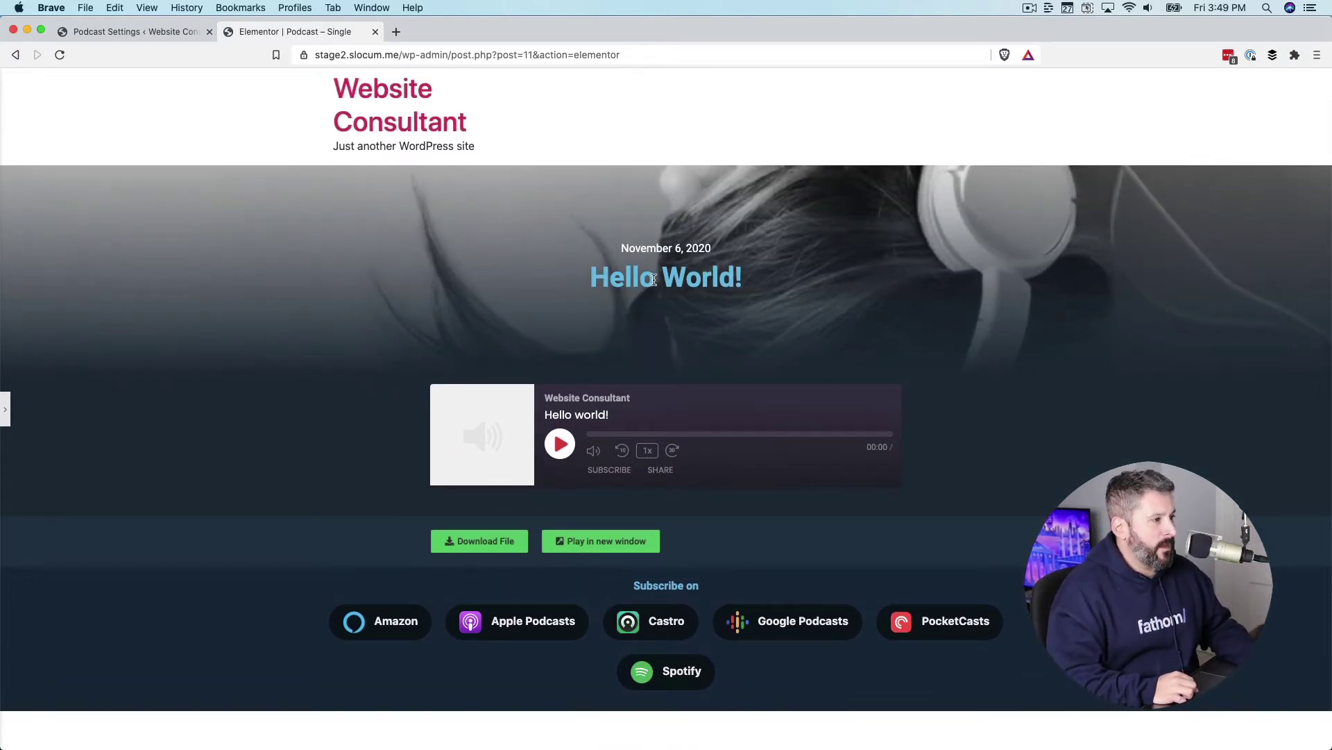
left_click(657, 279)
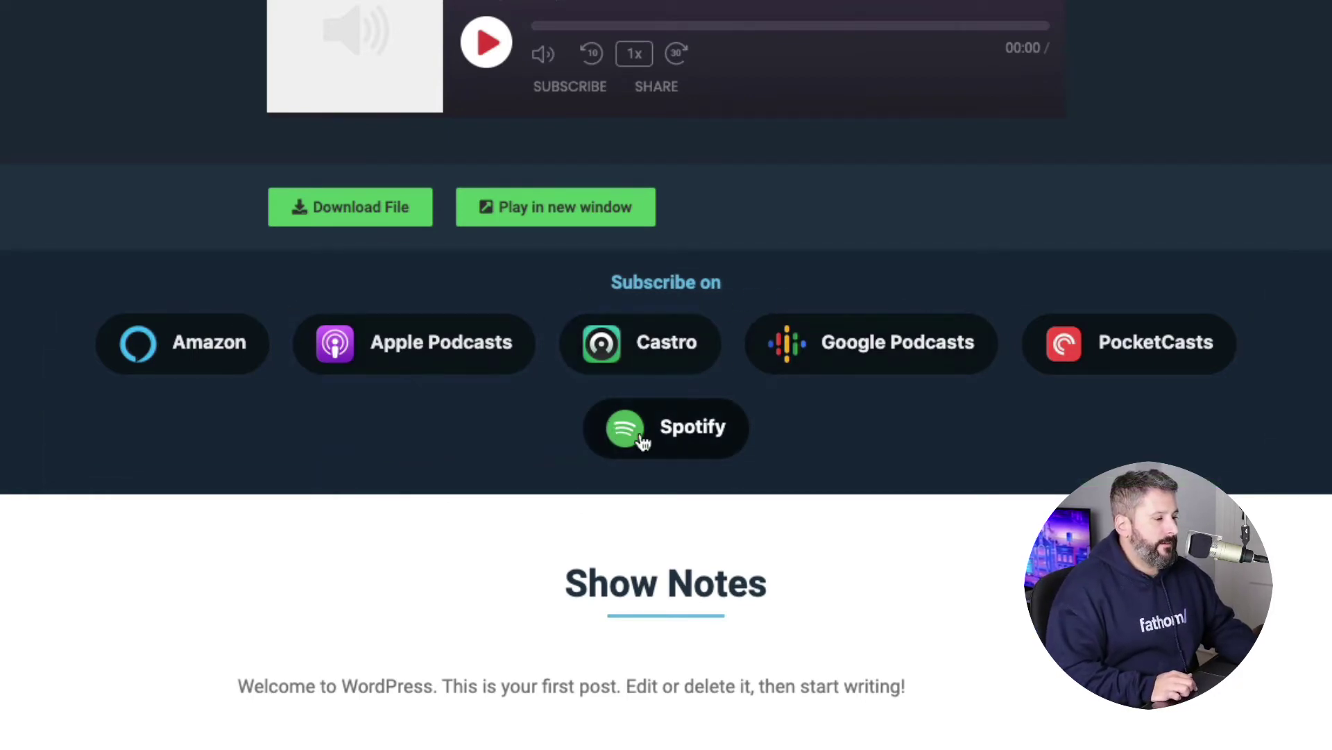
scroll(535, 467, "down", 5)
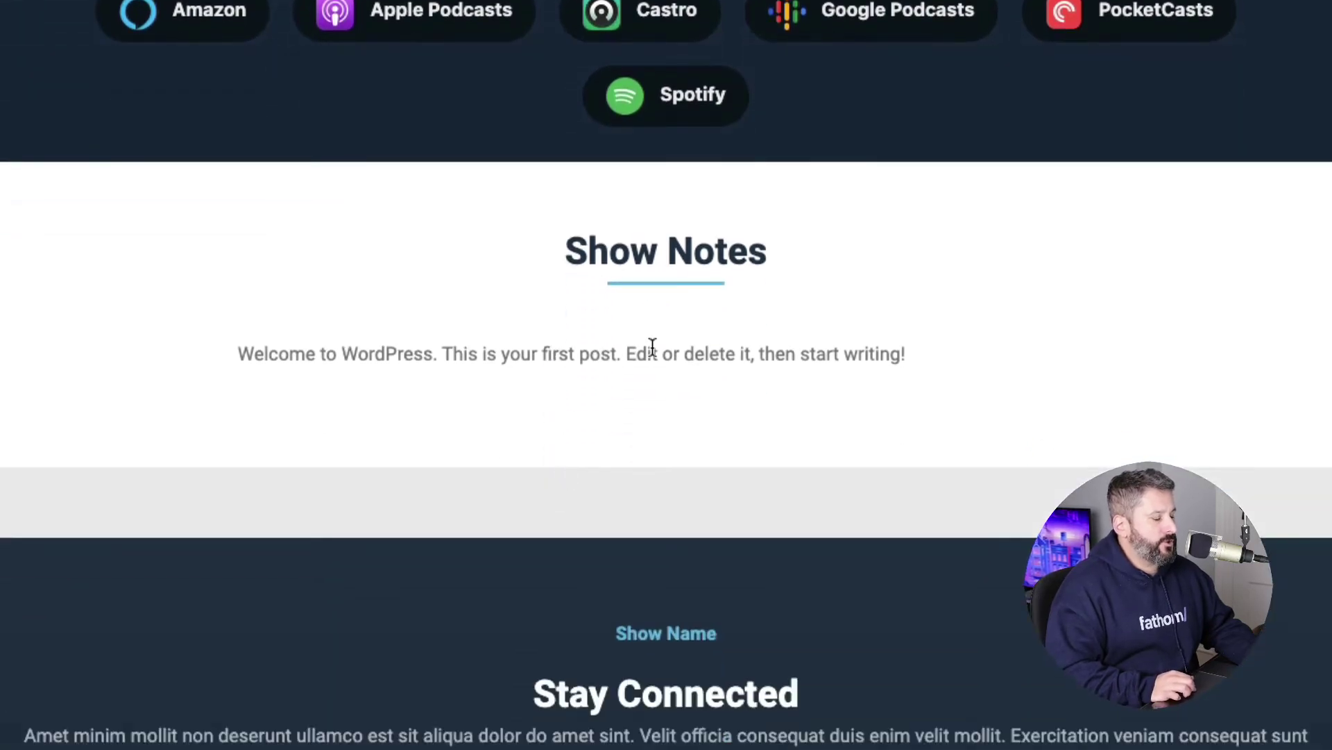
double_click(652, 347)
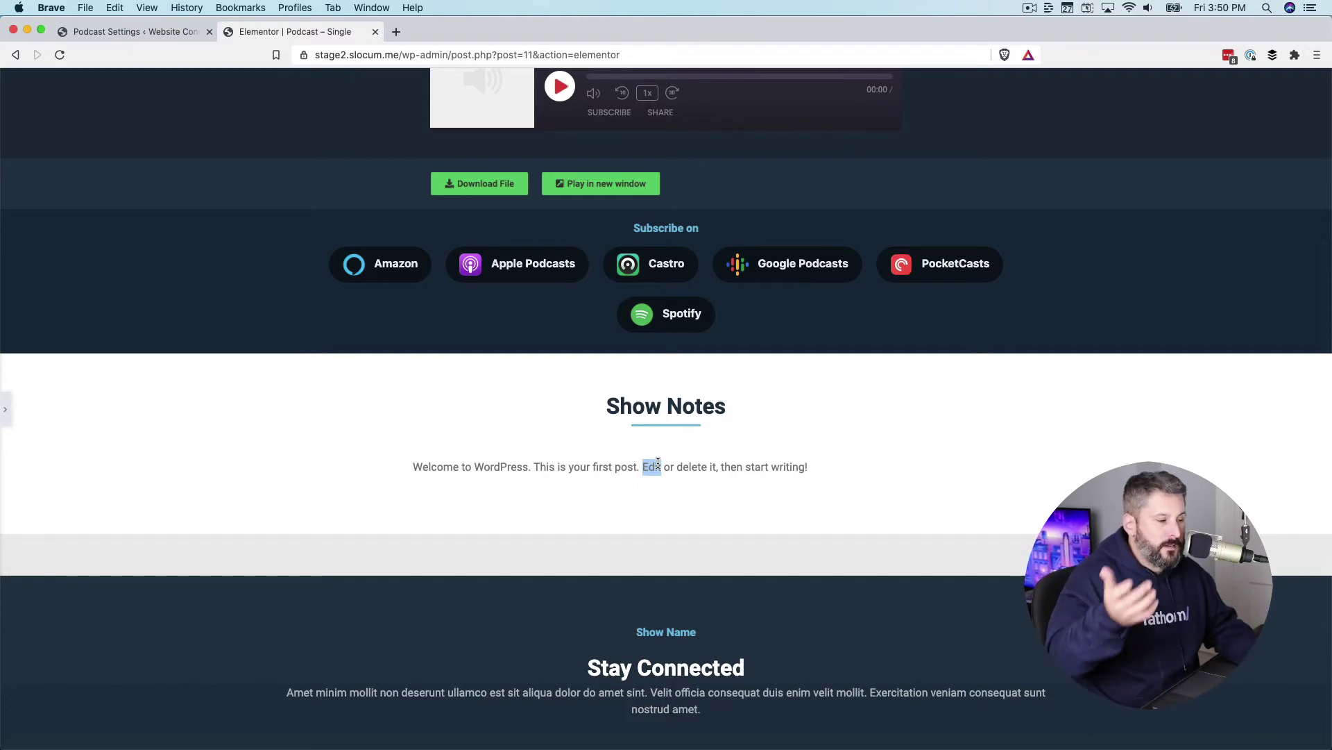
scroll(653, 430, "down", 5)
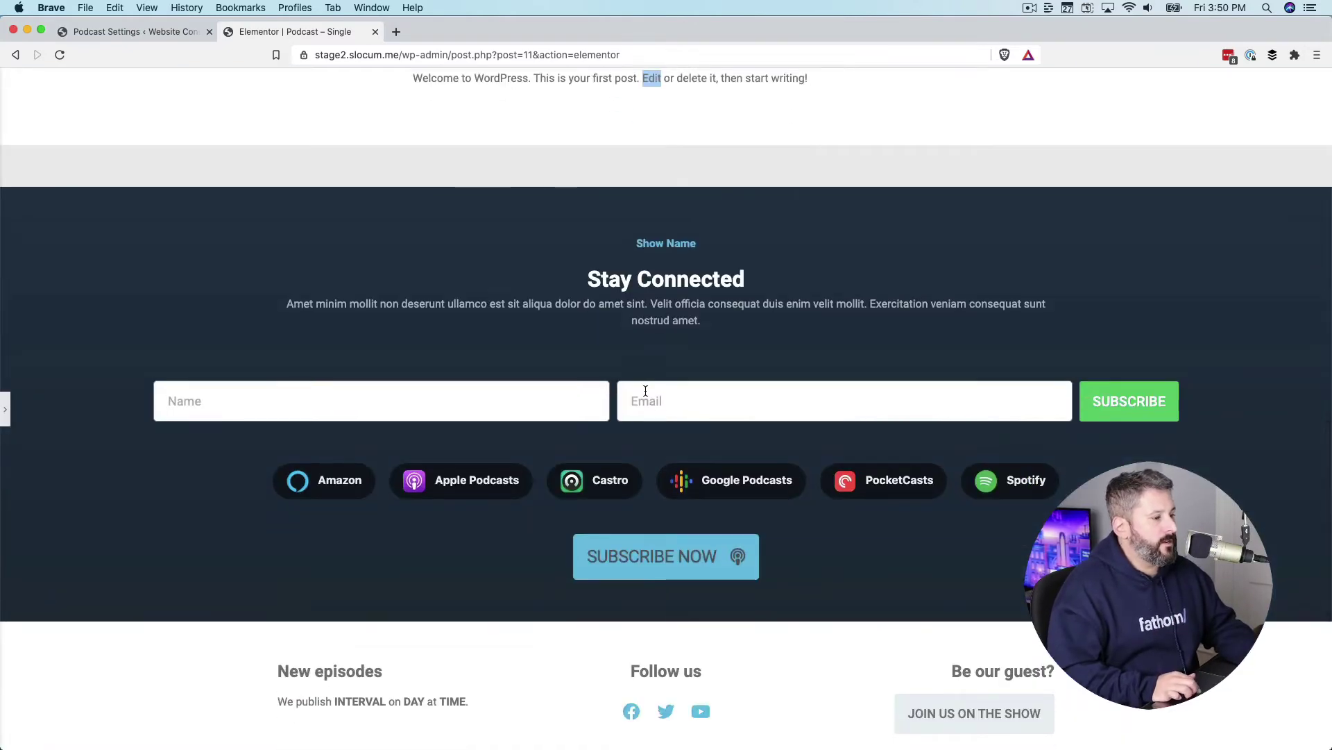
scroll(645, 391, "down", 1)
scroll(645, 391, "up", 1)
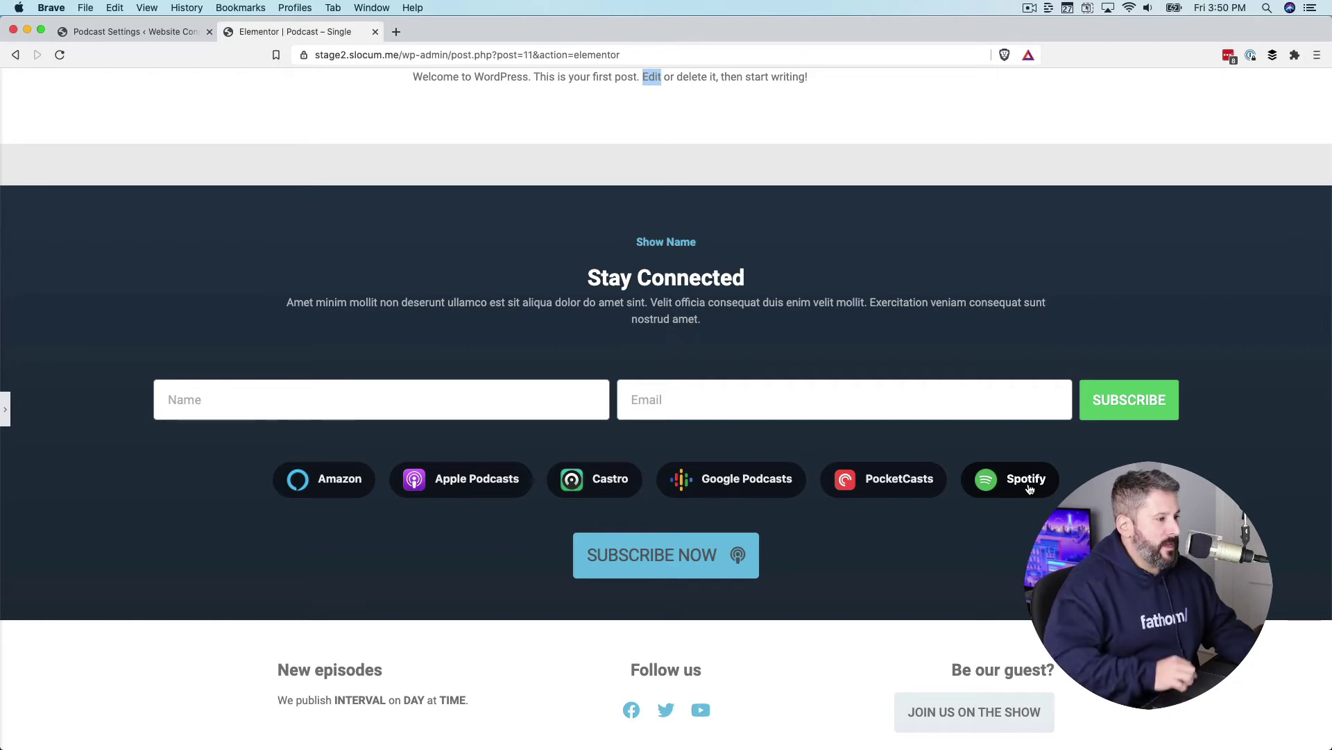
- Bring the panel back and delete the Download File / Play in new window button section
left_click(5, 413)
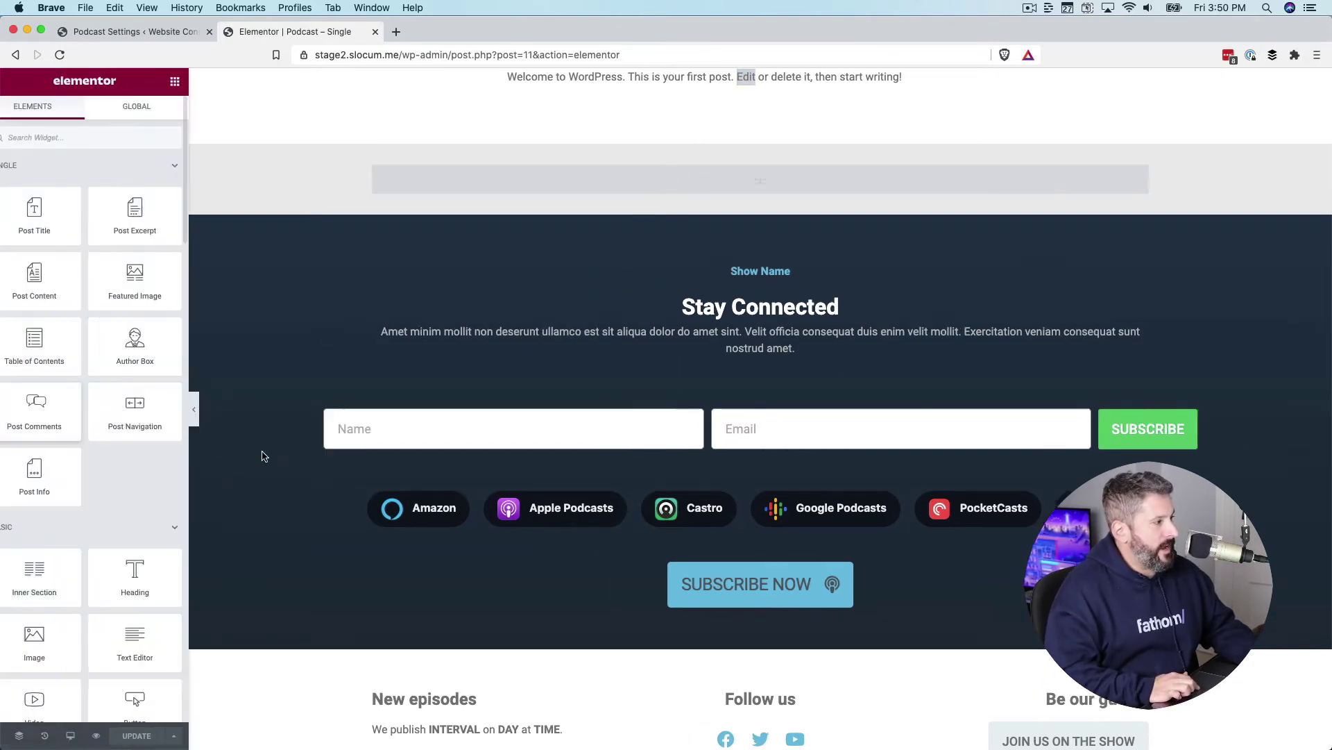
scroll(399, 493, "down", 3)
scroll(757, 271, "down", 1)
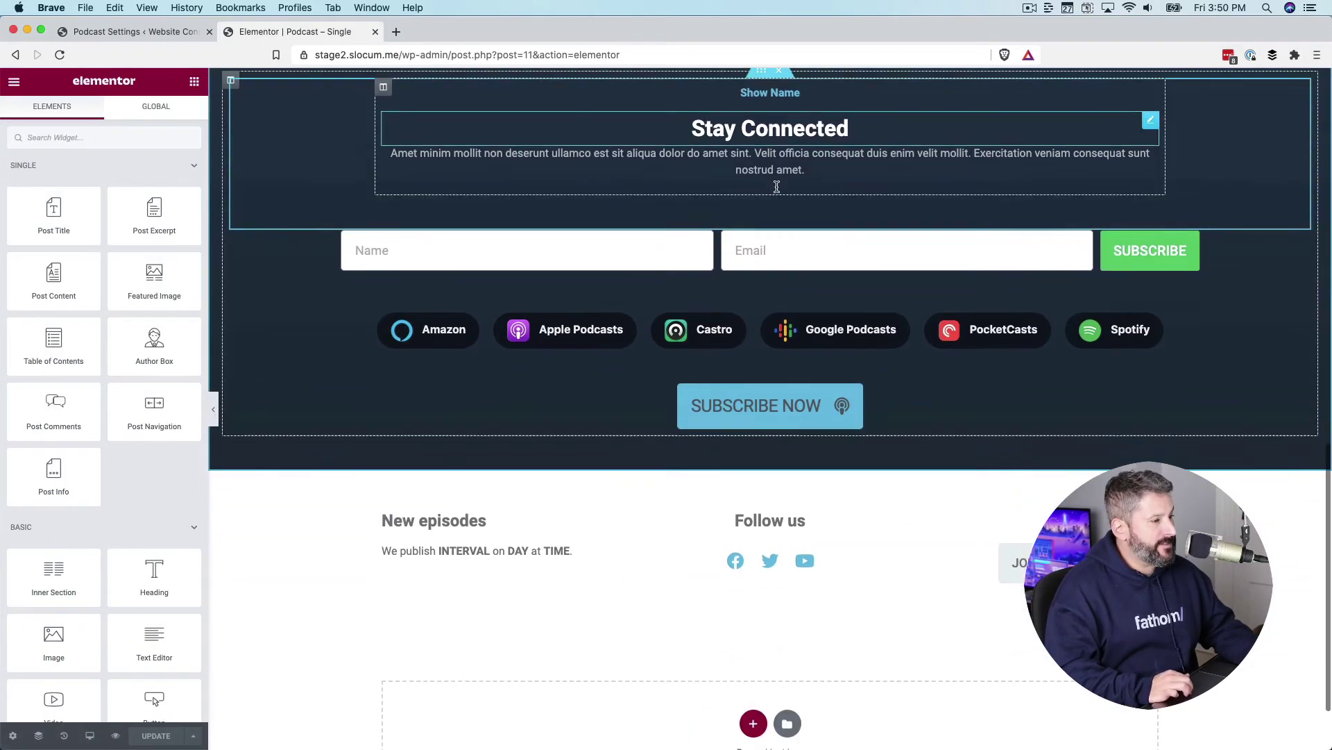
scroll(690, 310, "up", 5)
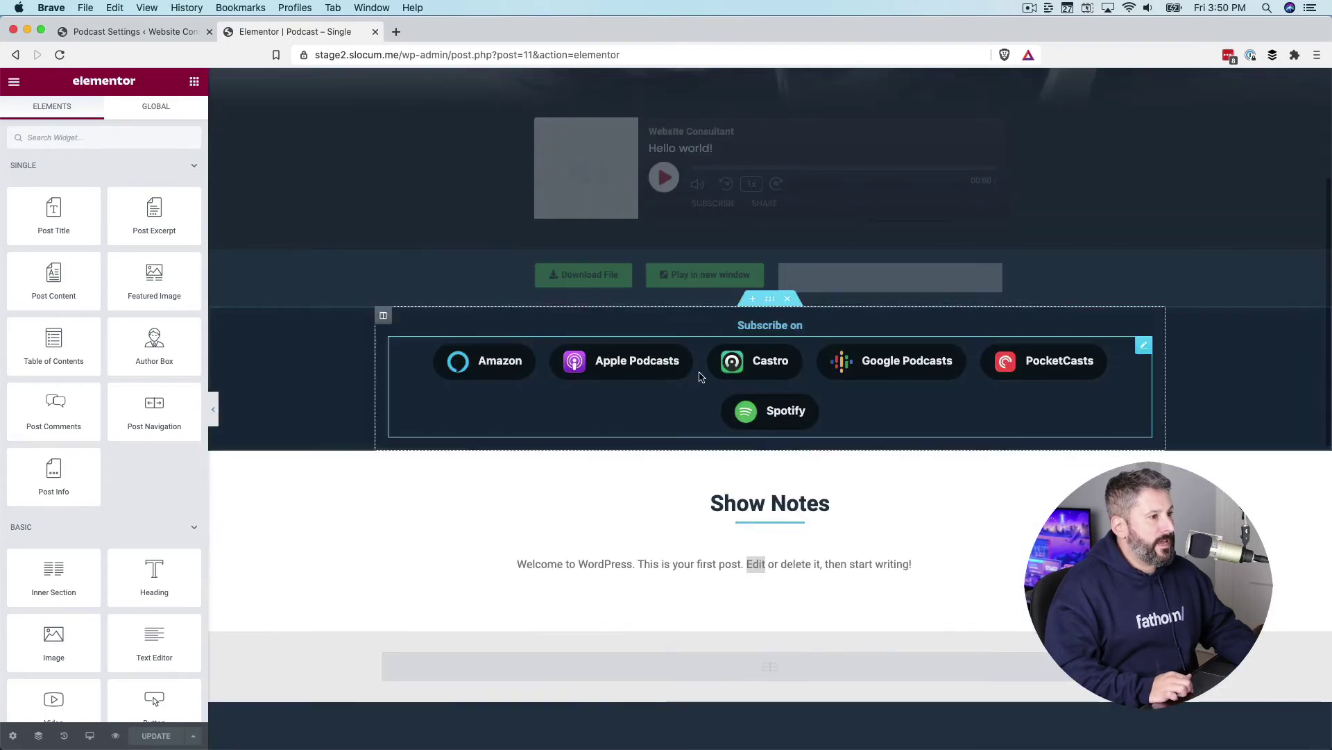
scroll(702, 252, "up", 4)
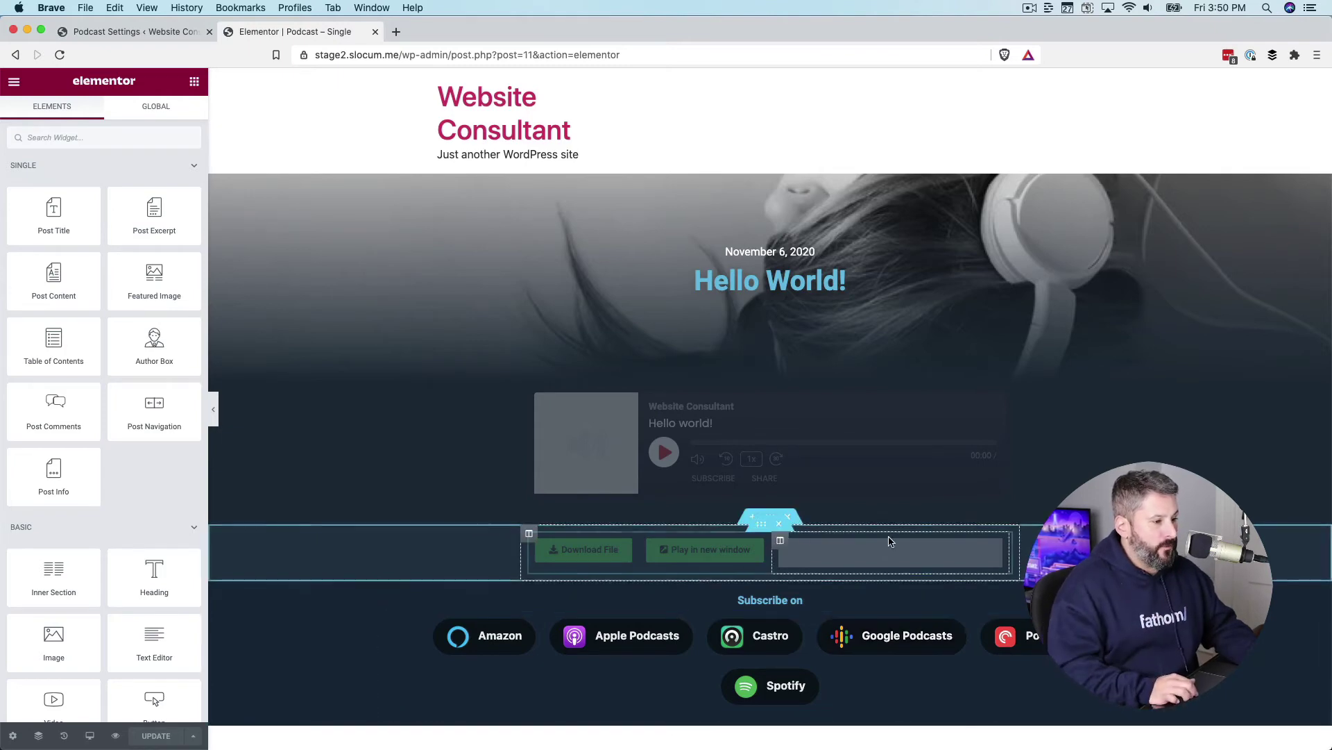
left_click(788, 517)
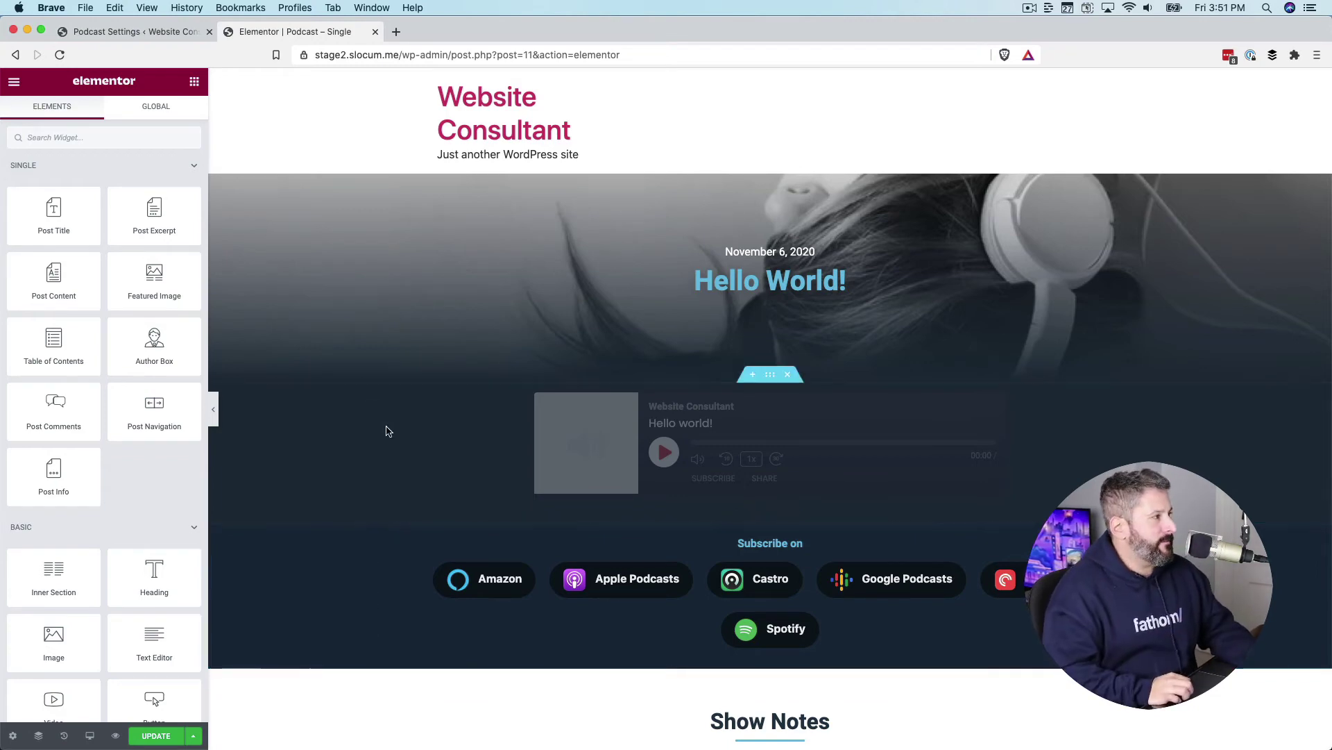
- Update the template, exit to the dashboard, and go to Podcast > All Episodes
left_click(147, 740)
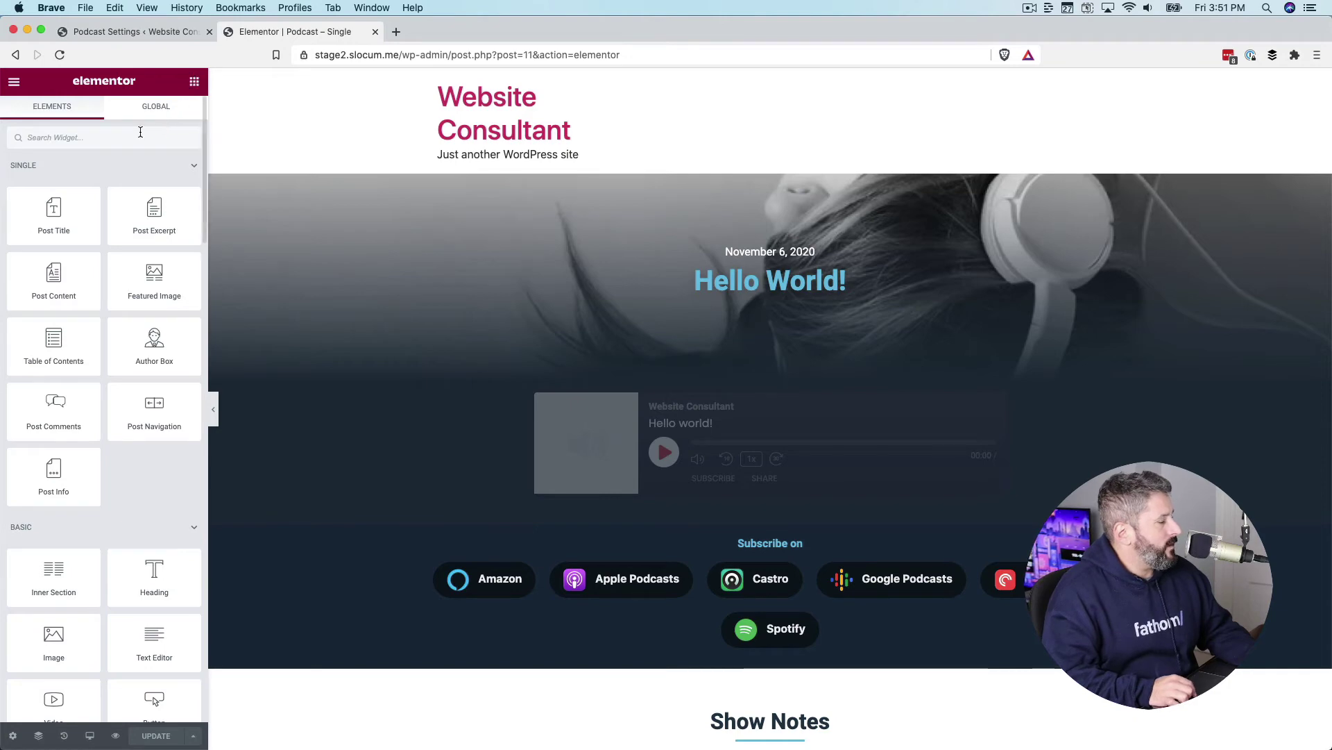
left_click(15, 82)
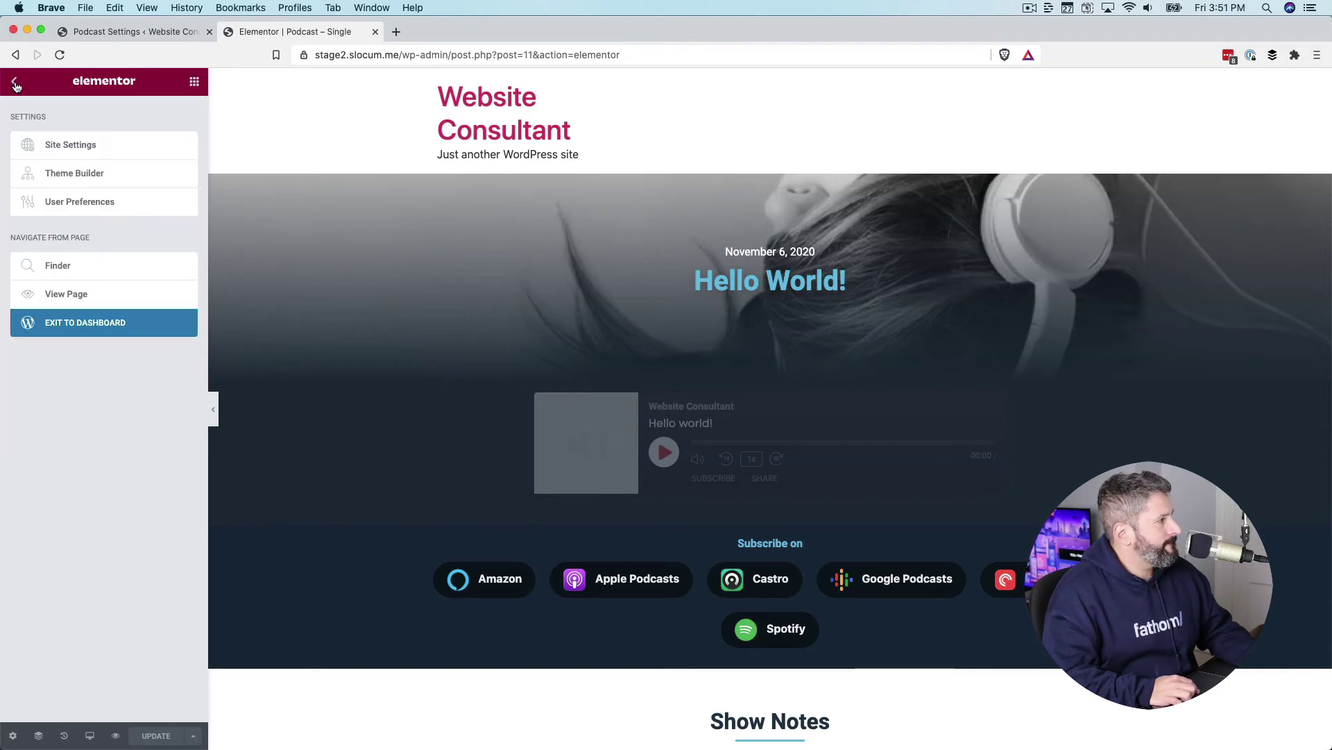
left_click(55, 323)
mouse_move(64, 161)
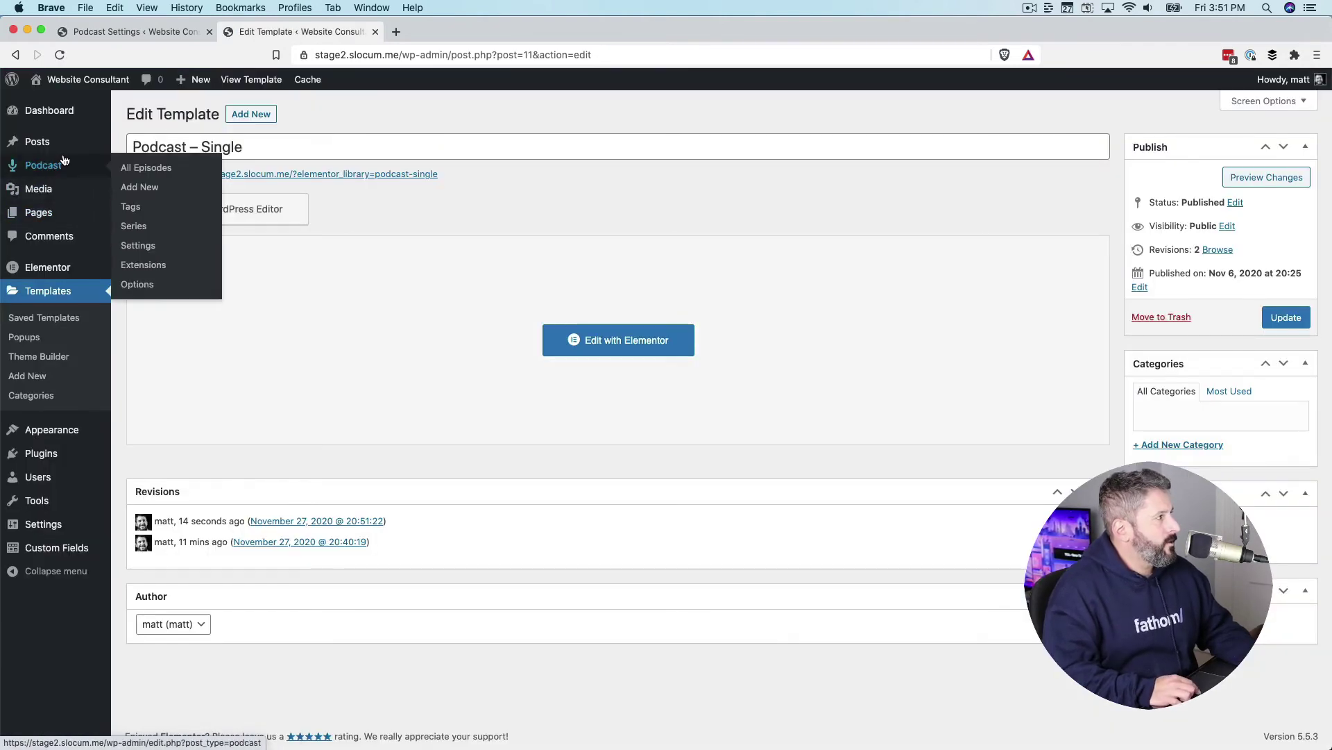
left_click(127, 169)
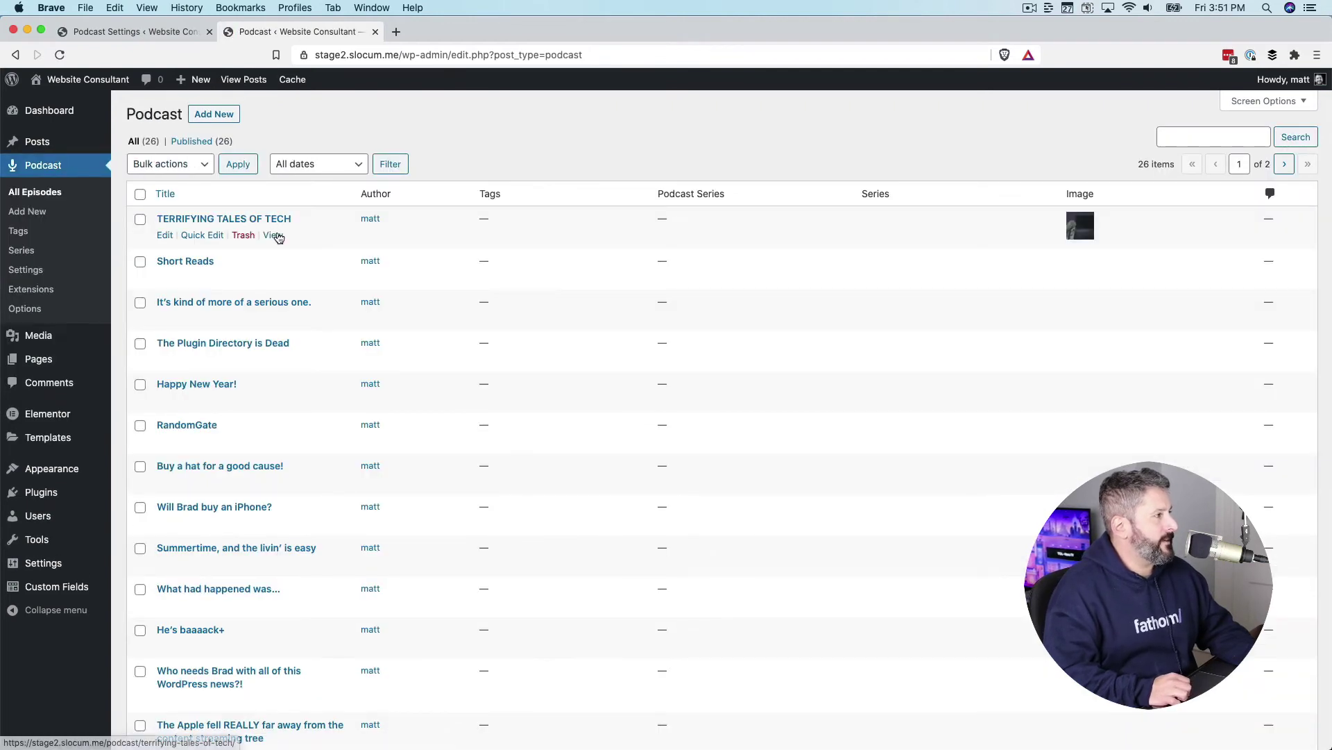
- View the TERRIFYING TALES OF TECH episode page and scroll through its podcast layout
left_click(275, 235)
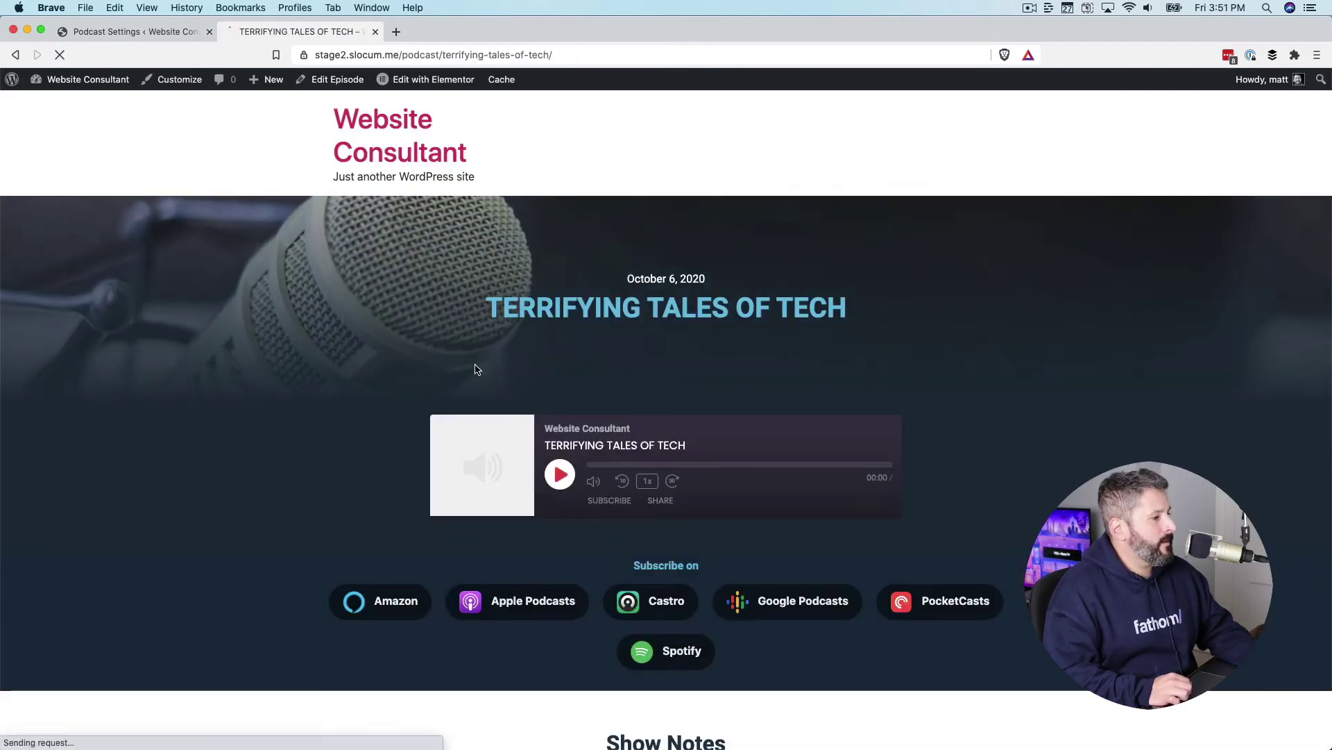
scroll(478, 369, "down", 1)
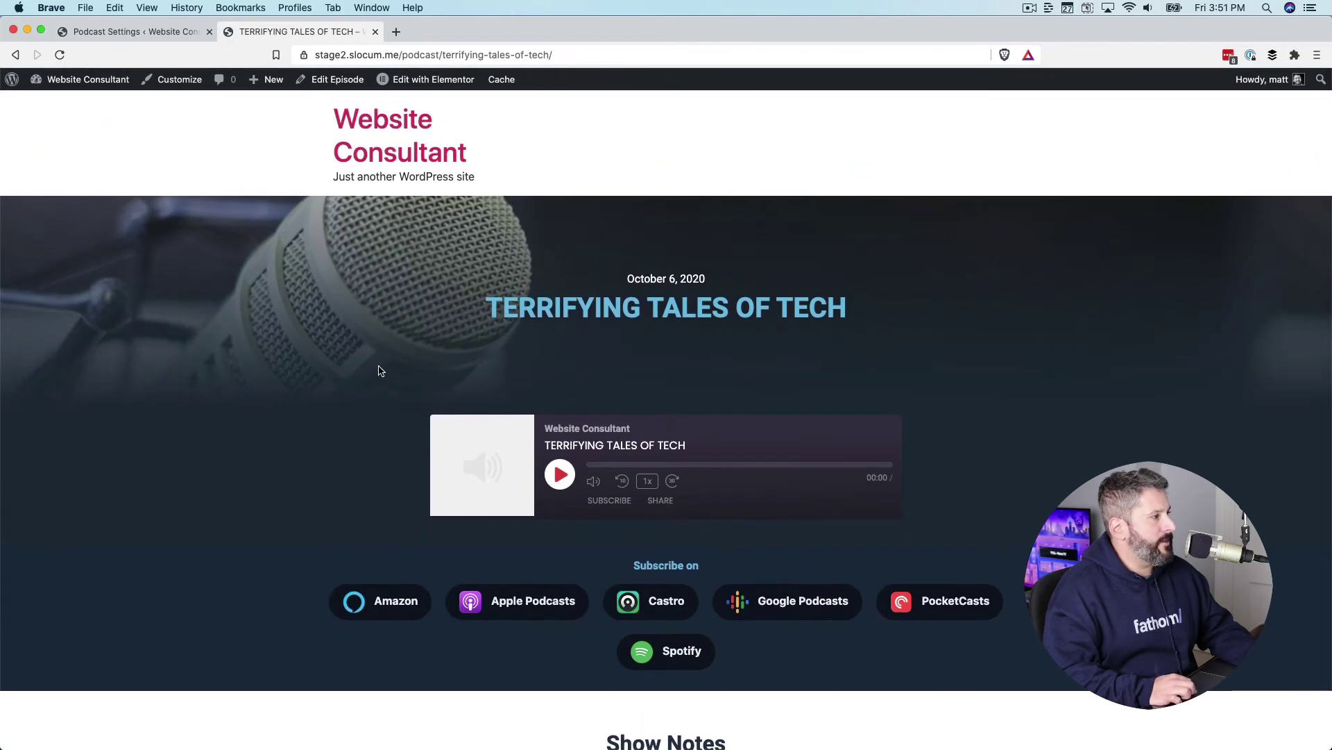
scroll(381, 371, "down", 3)
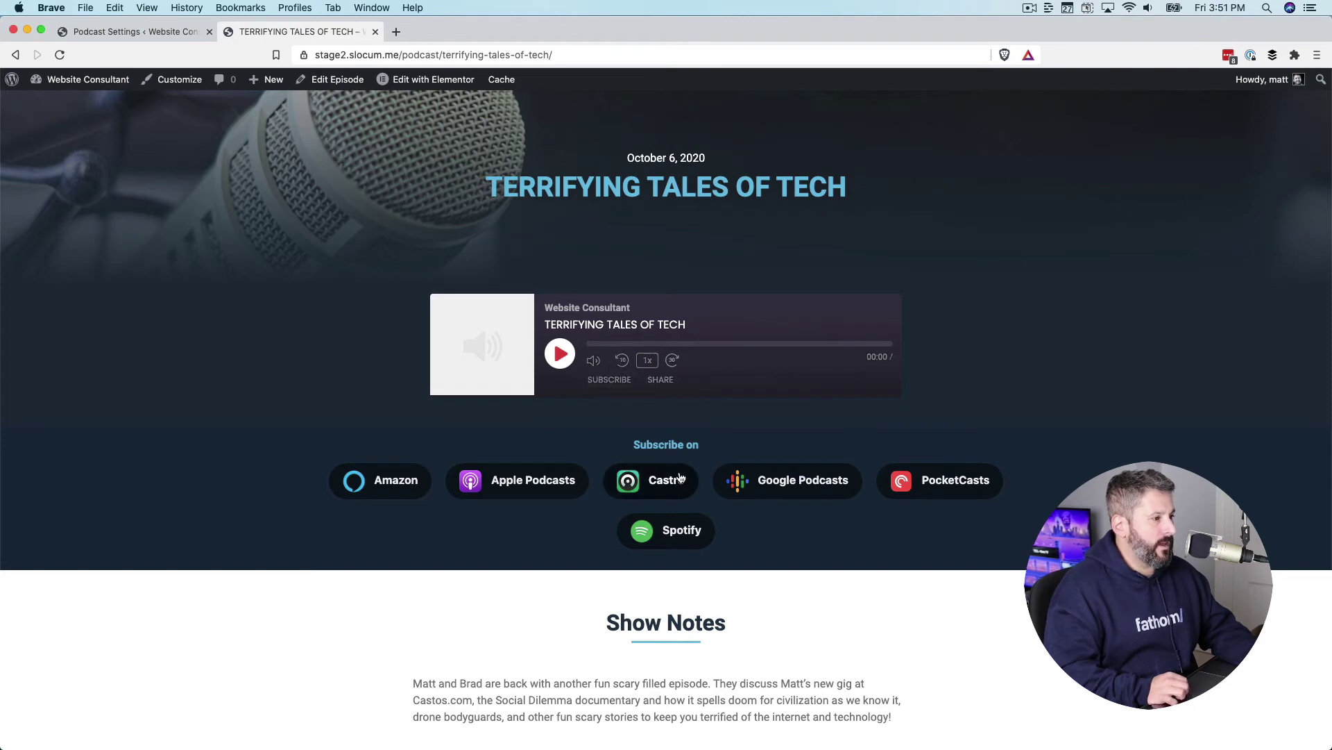
scroll(848, 476, "down", 3)
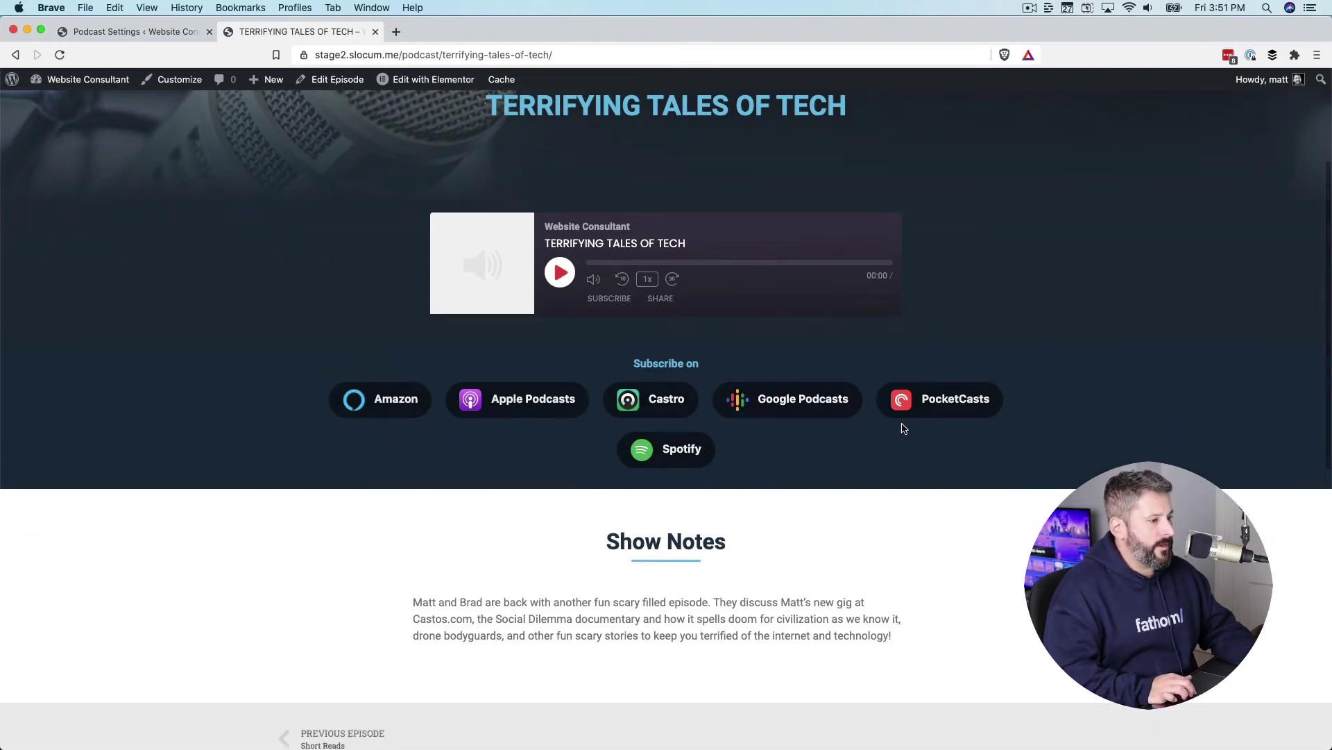
scroll(789, 567, "down", 5)
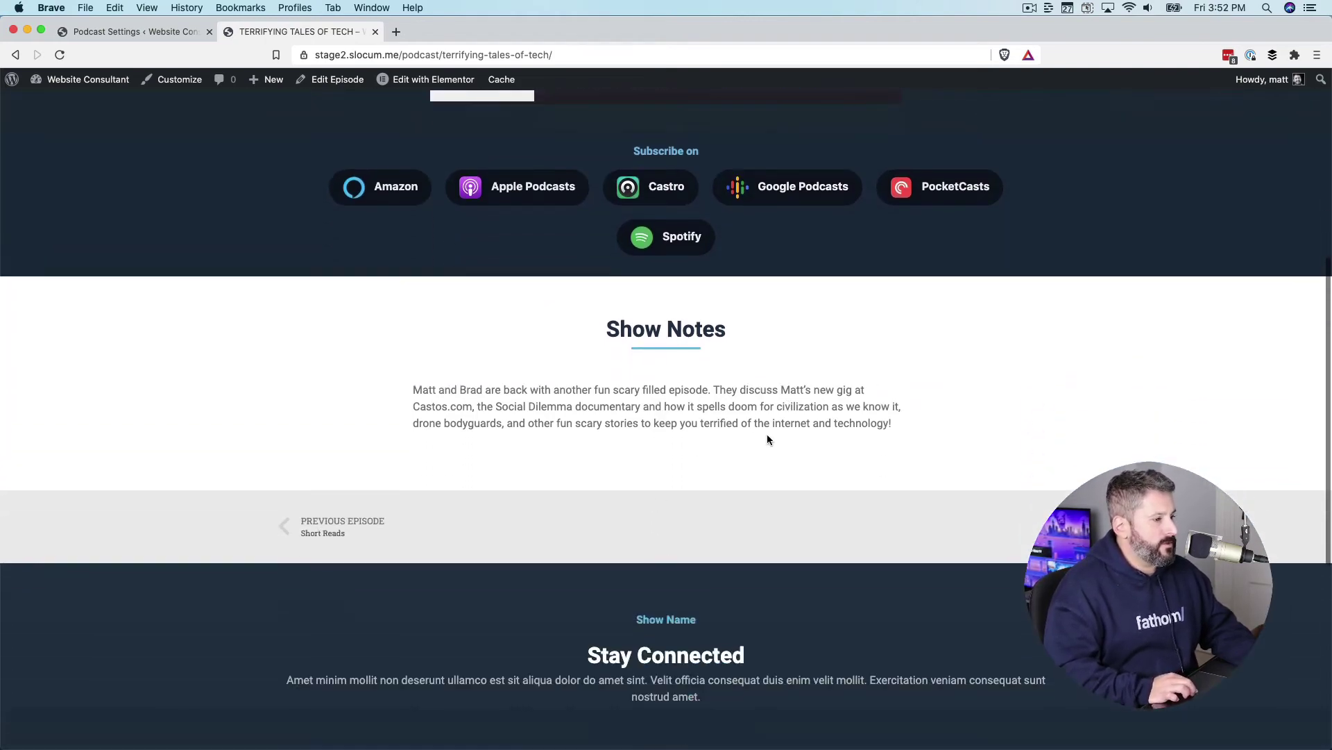
scroll(690, 512, "down", 2)
scroll(590, 548, "down", 4)
scroll(591, 553, "up", 15)
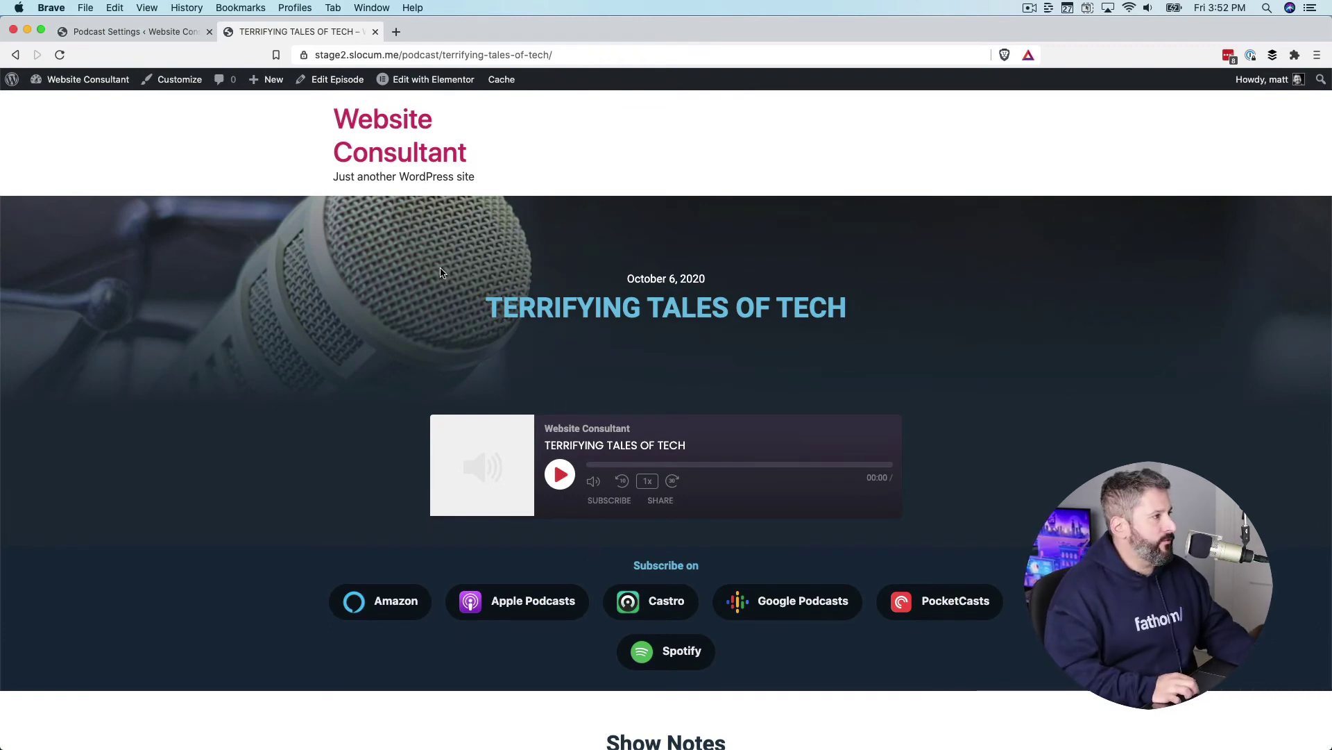
- View the Hello world! post from Posts > All Posts, still in the plain theme layout
left_click(383, 143)
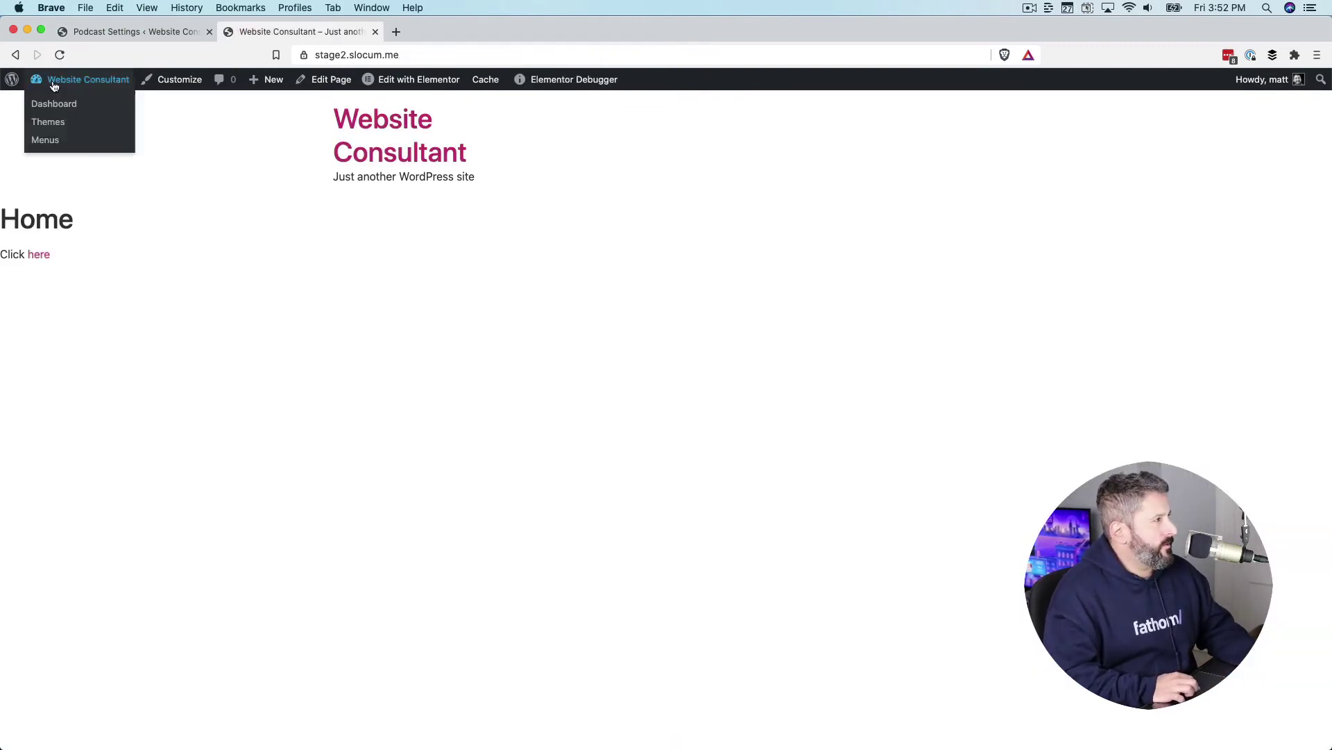
left_click(53, 104)
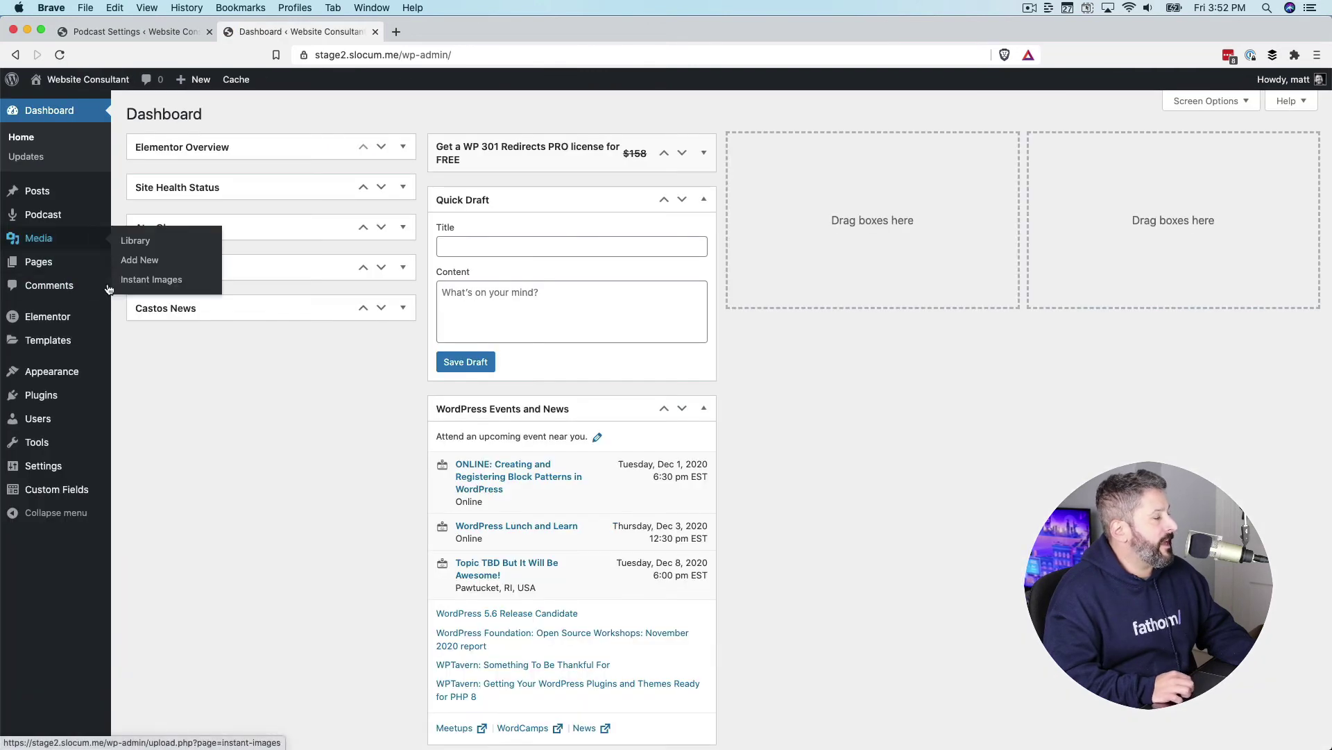
mouse_move(92, 198)
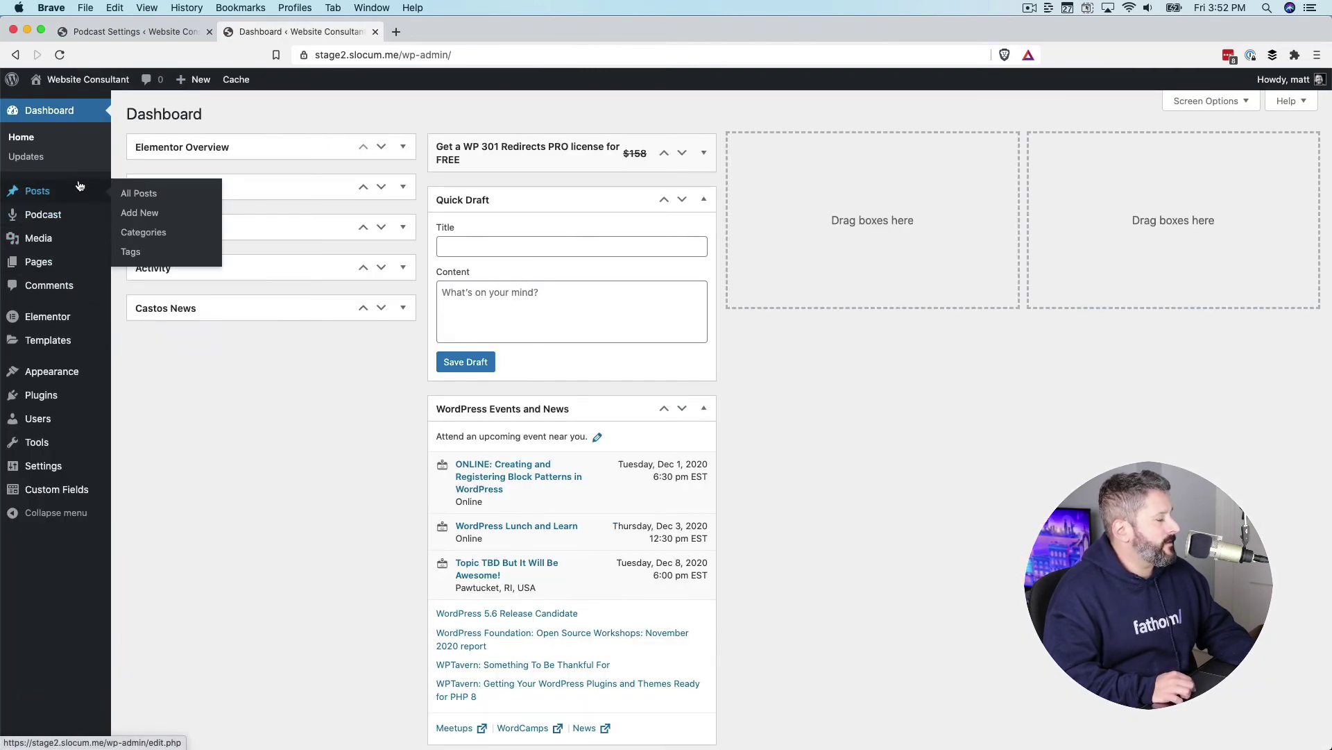
left_click(136, 193)
mouse_move(189, 222)
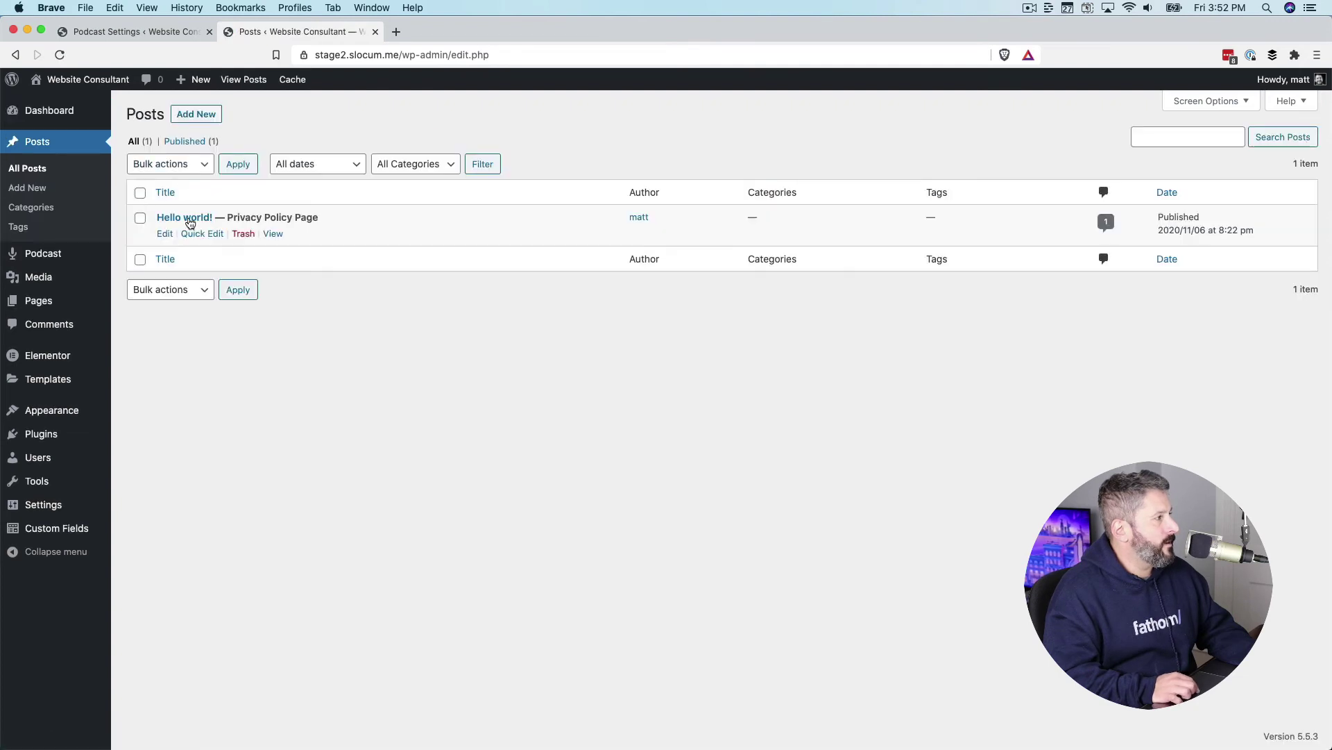
left_click(270, 236)
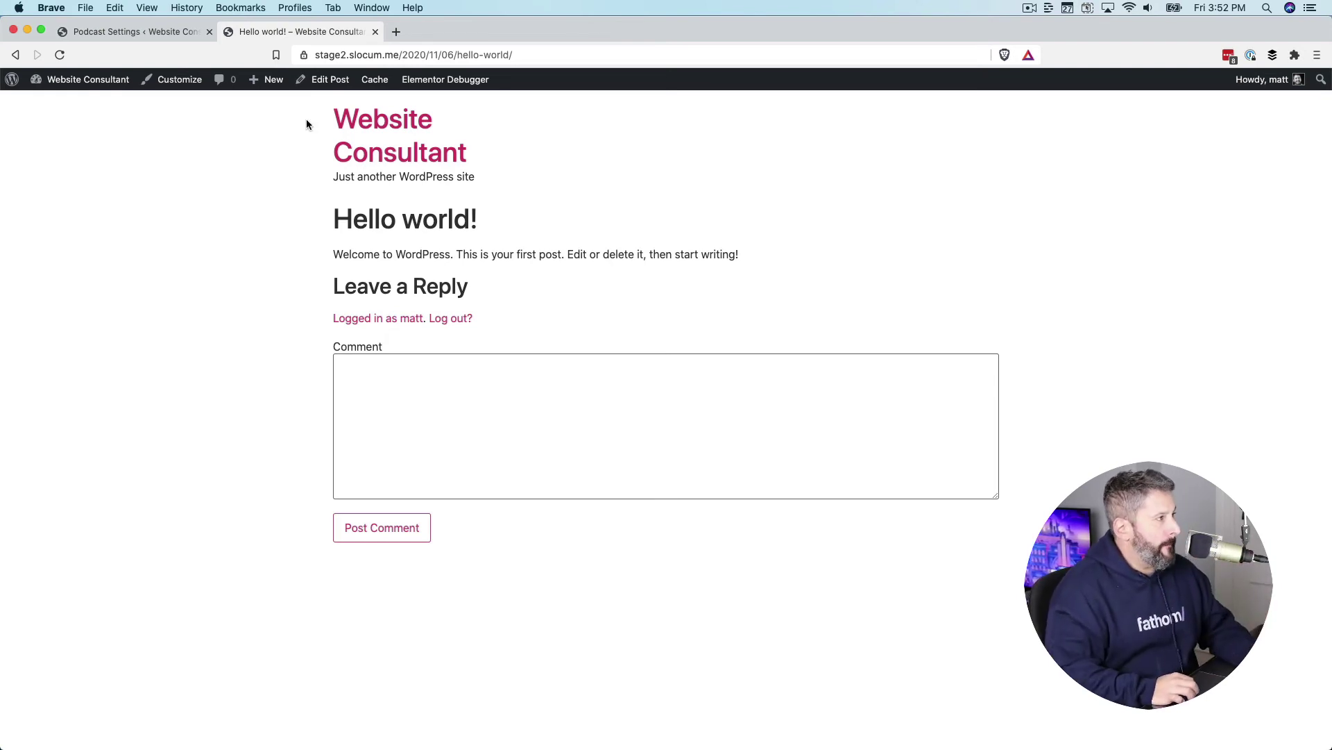
- Go back to the dashboard's Podcast > All Episodes list
mouse_move(81, 86)
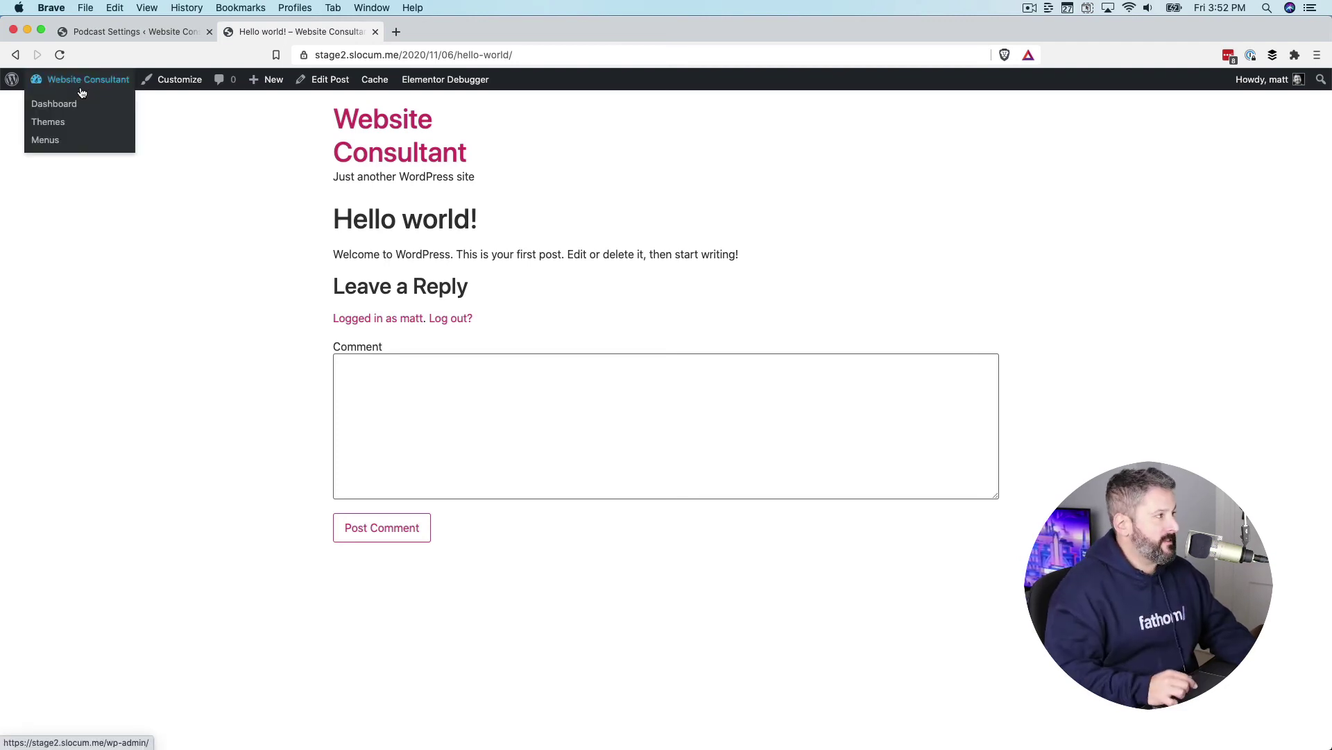
left_click(76, 106)
mouse_move(75, 318)
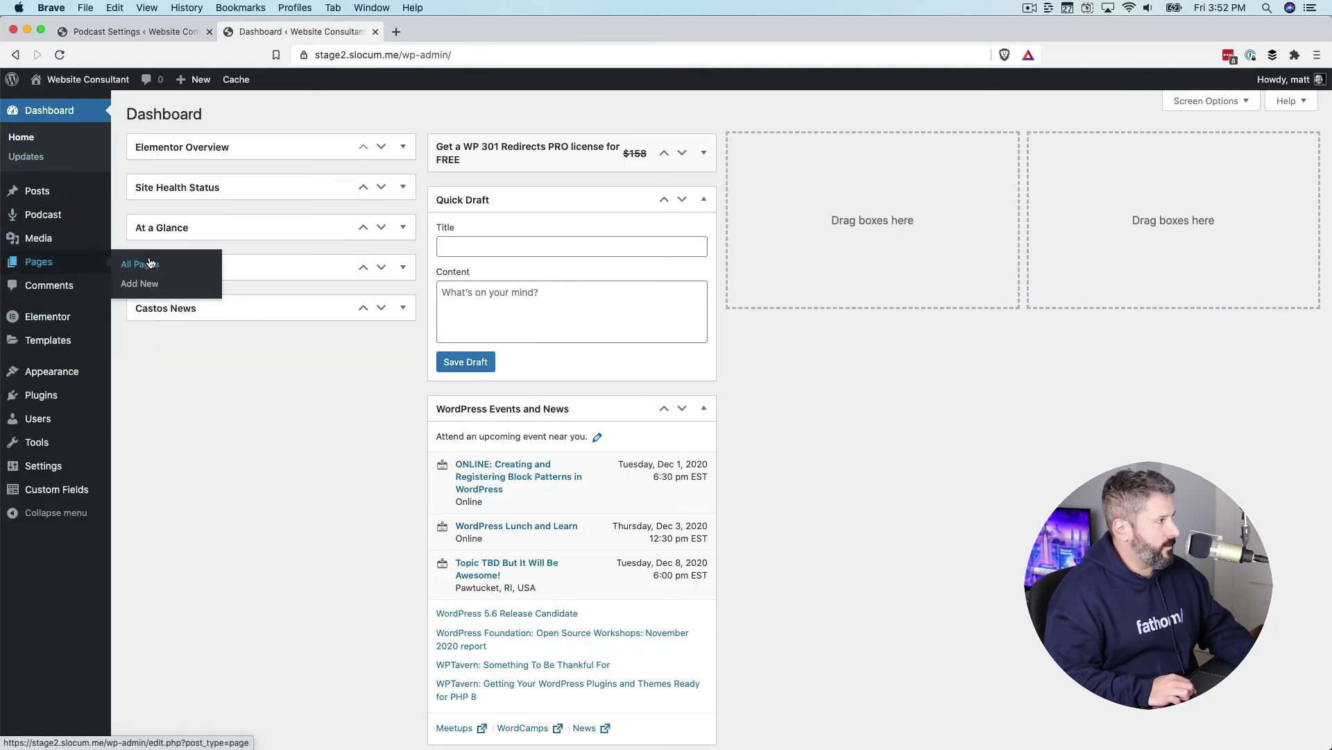
mouse_move(50, 215)
left_click(130, 218)
- From the episode page, reach the Podcast – Single template's display conditions in Theme Builder
left_click(268, 237)
mouse_move(444, 78)
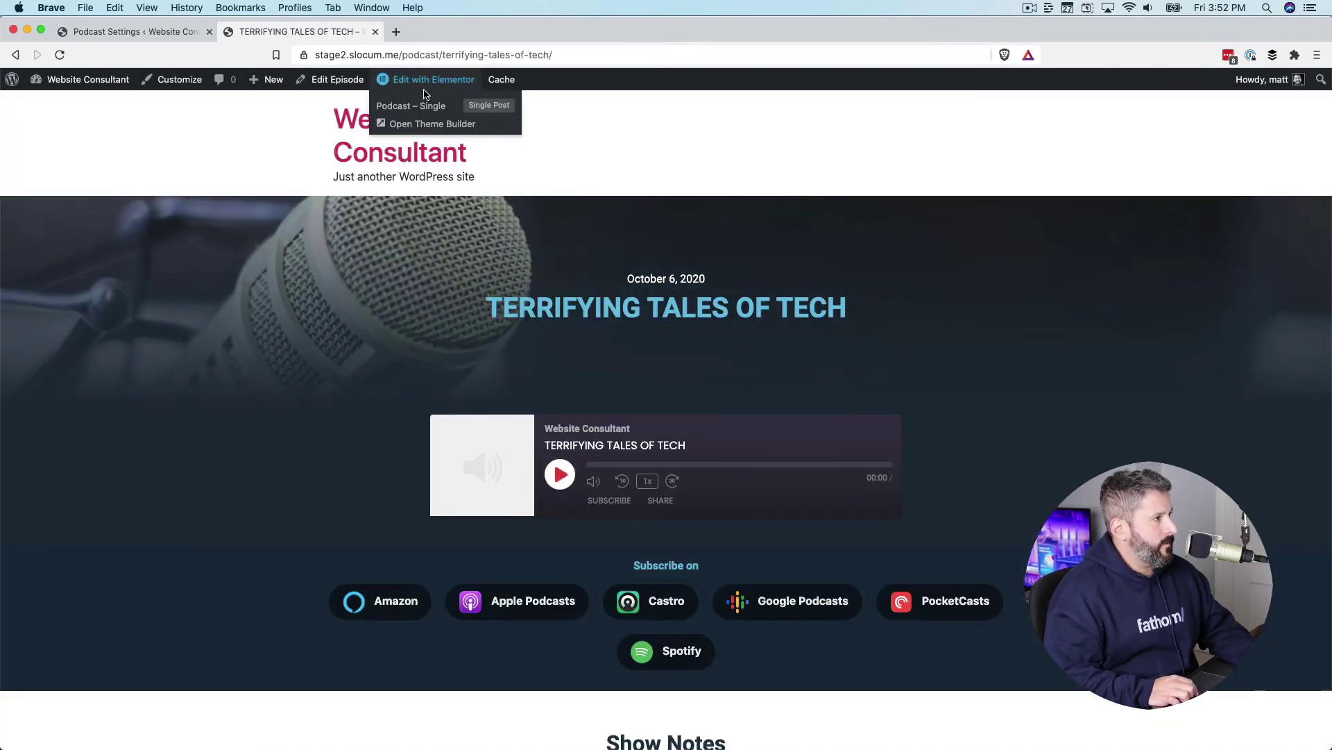
left_click(416, 123)
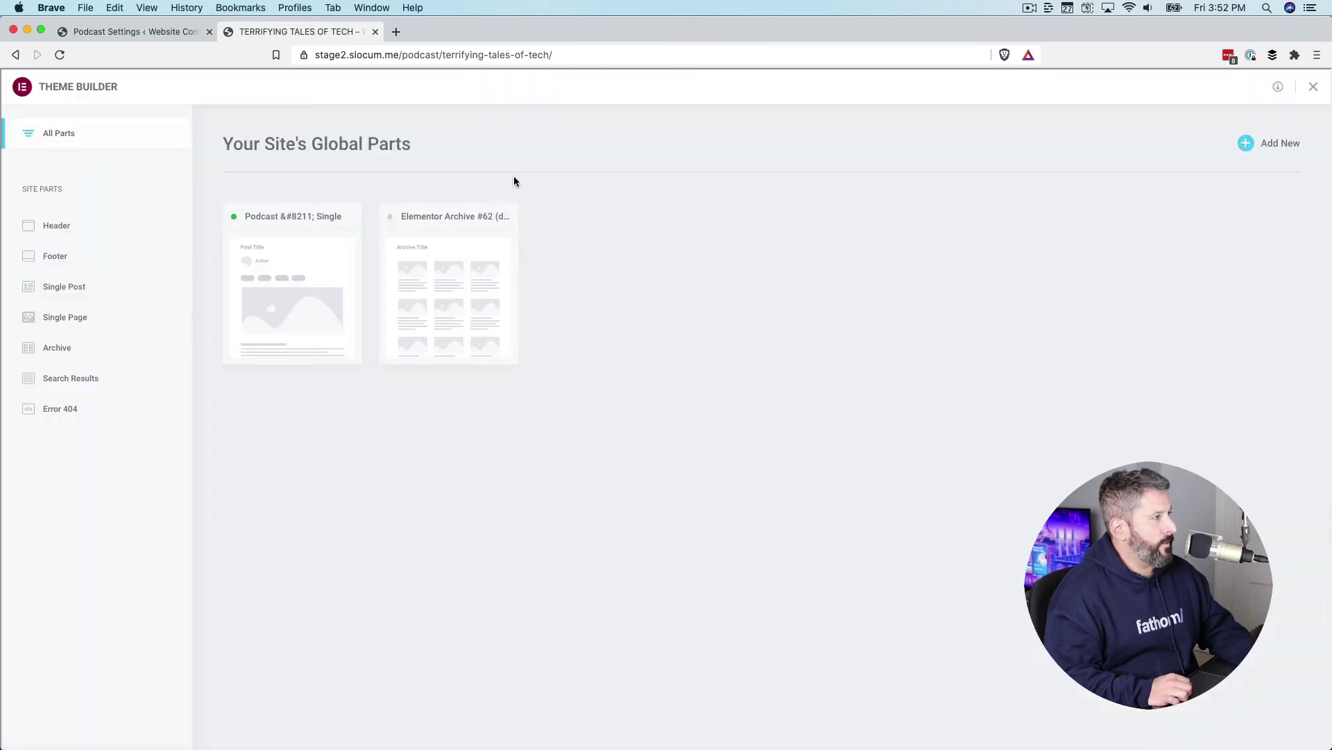
left_click(300, 322)
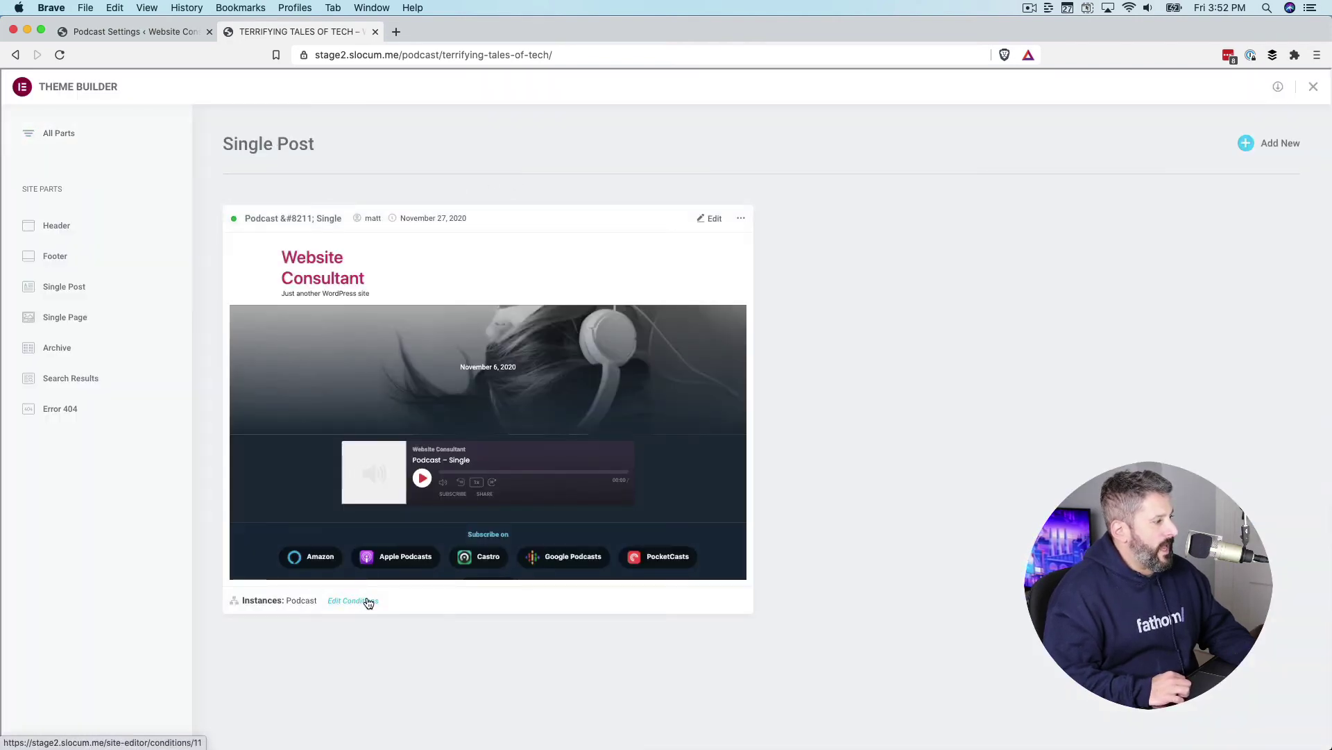
left_click(369, 602)
- Add an Include Posts, All condition alongside Podcast and save the conditions
left_click(589, 358)
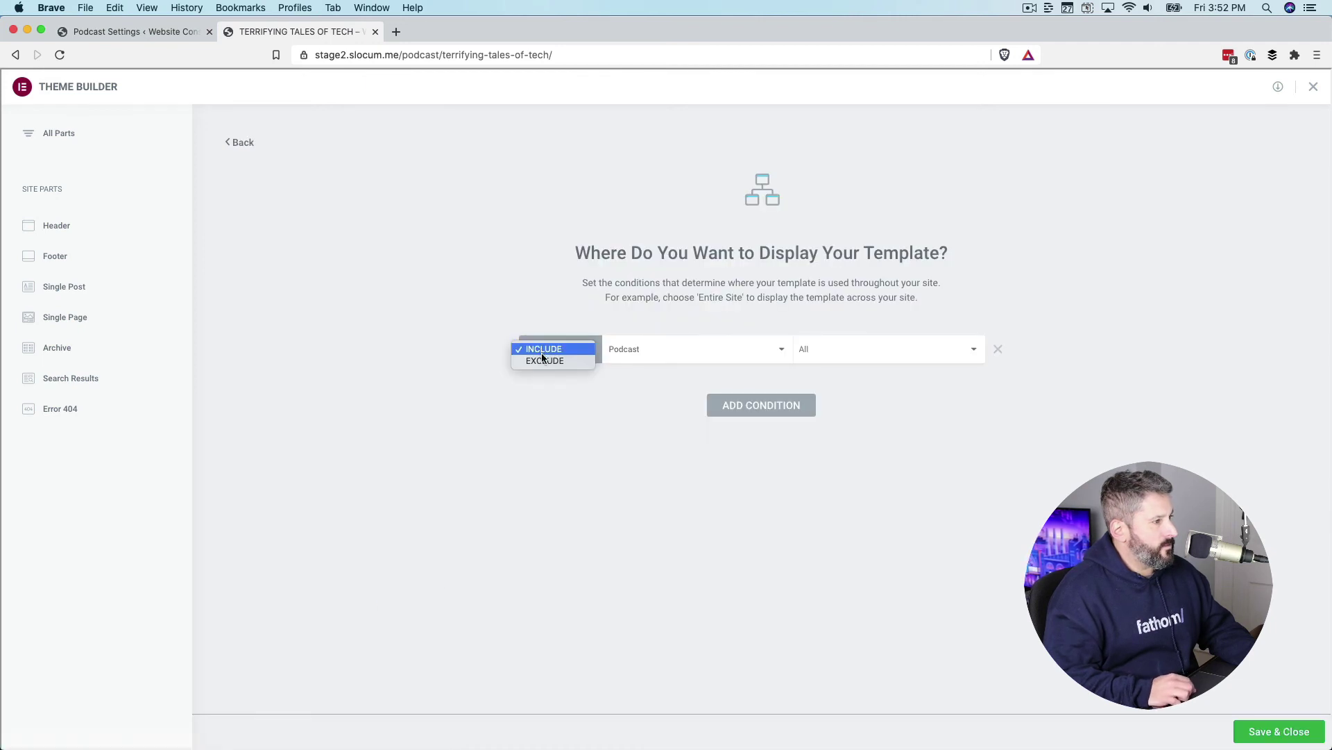
left_click(546, 347)
left_click(737, 405)
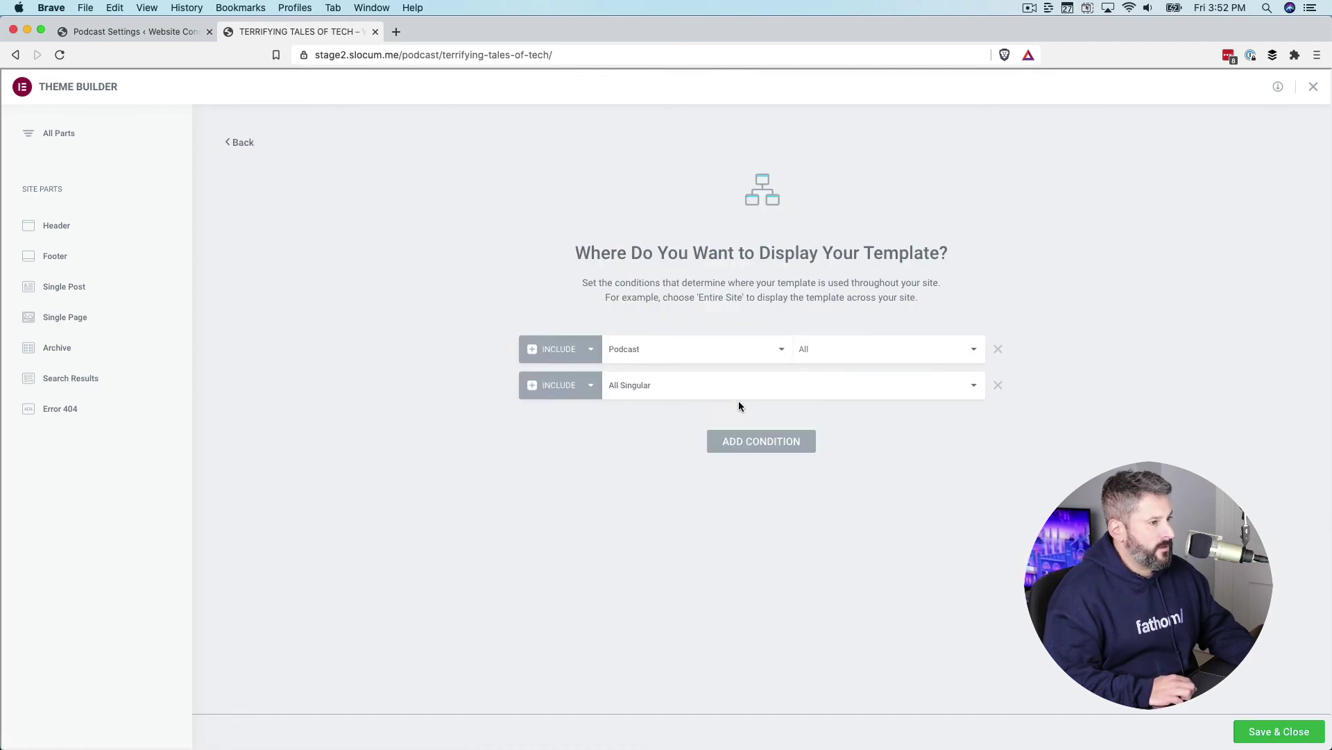
left_click(630, 383)
left_click(646, 420)
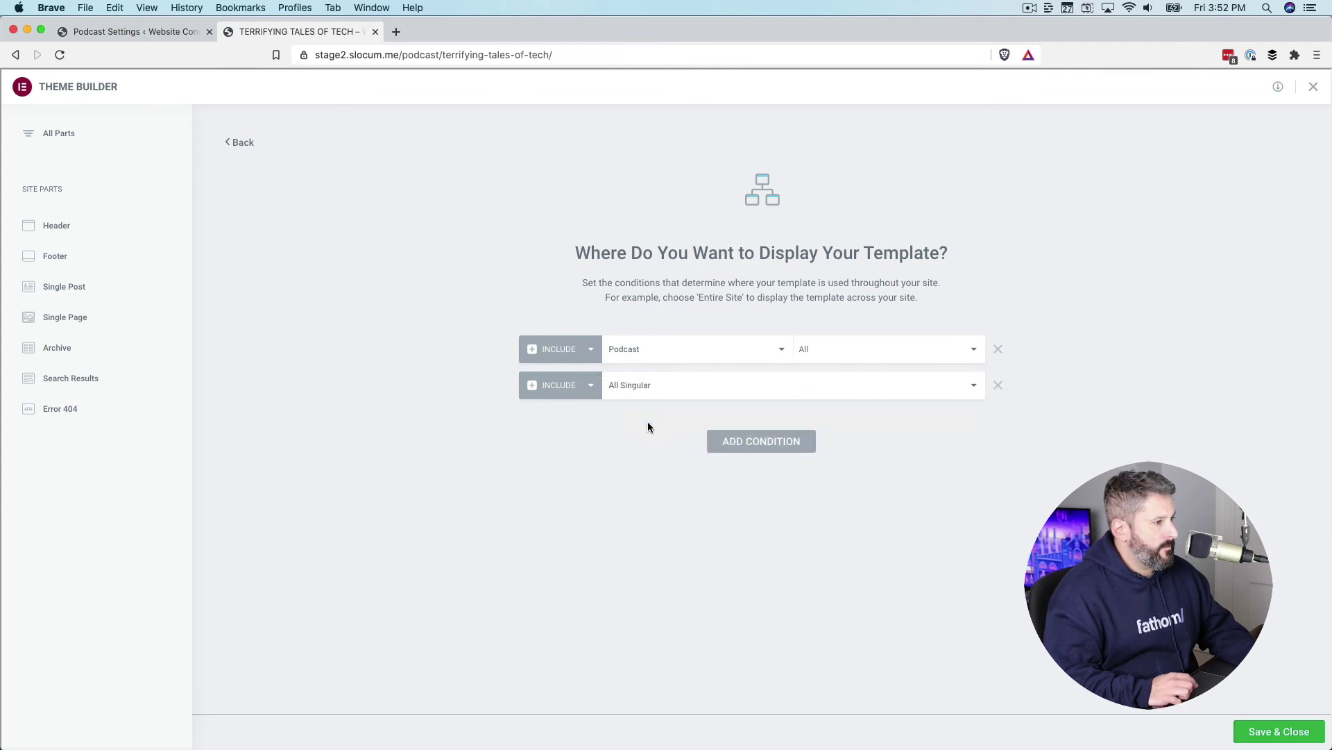
left_click(1270, 730)
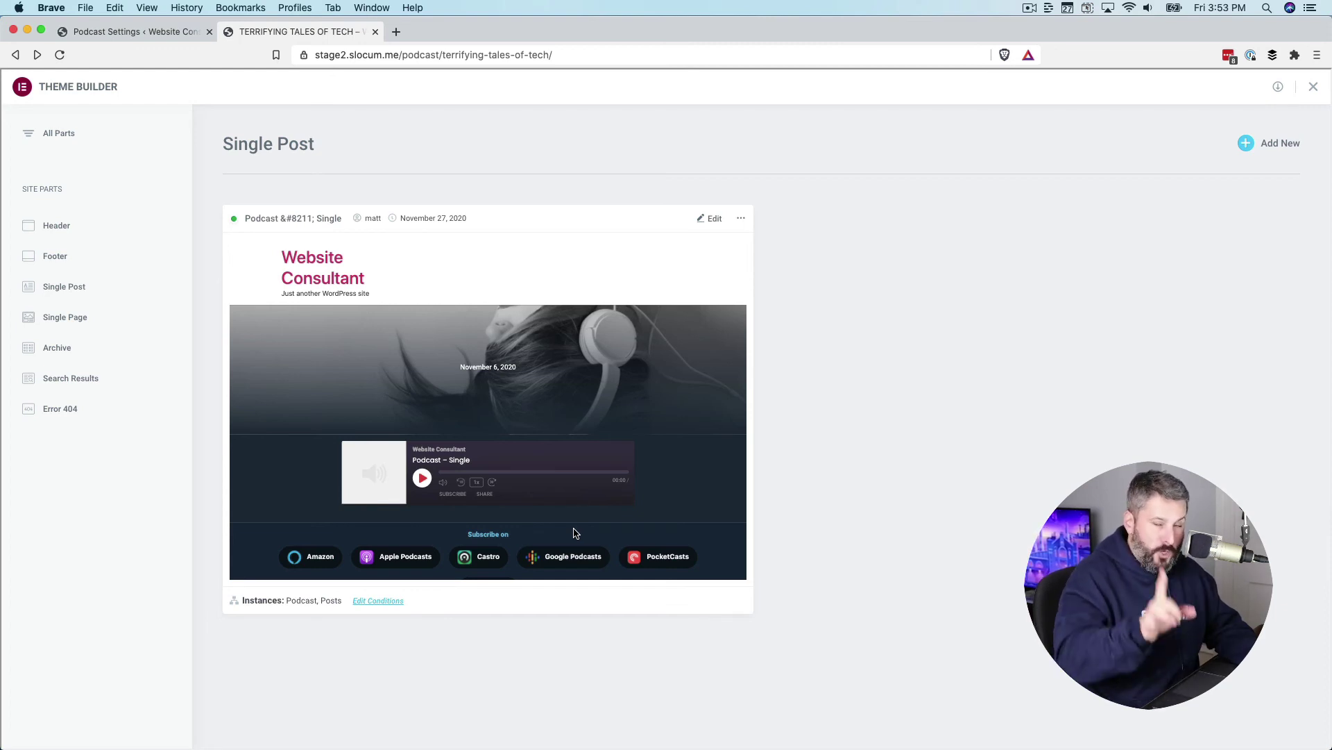
- View the Hello world! post from All Posts to confirm the podcast template with player and Show Notes
left_click(1312, 87)
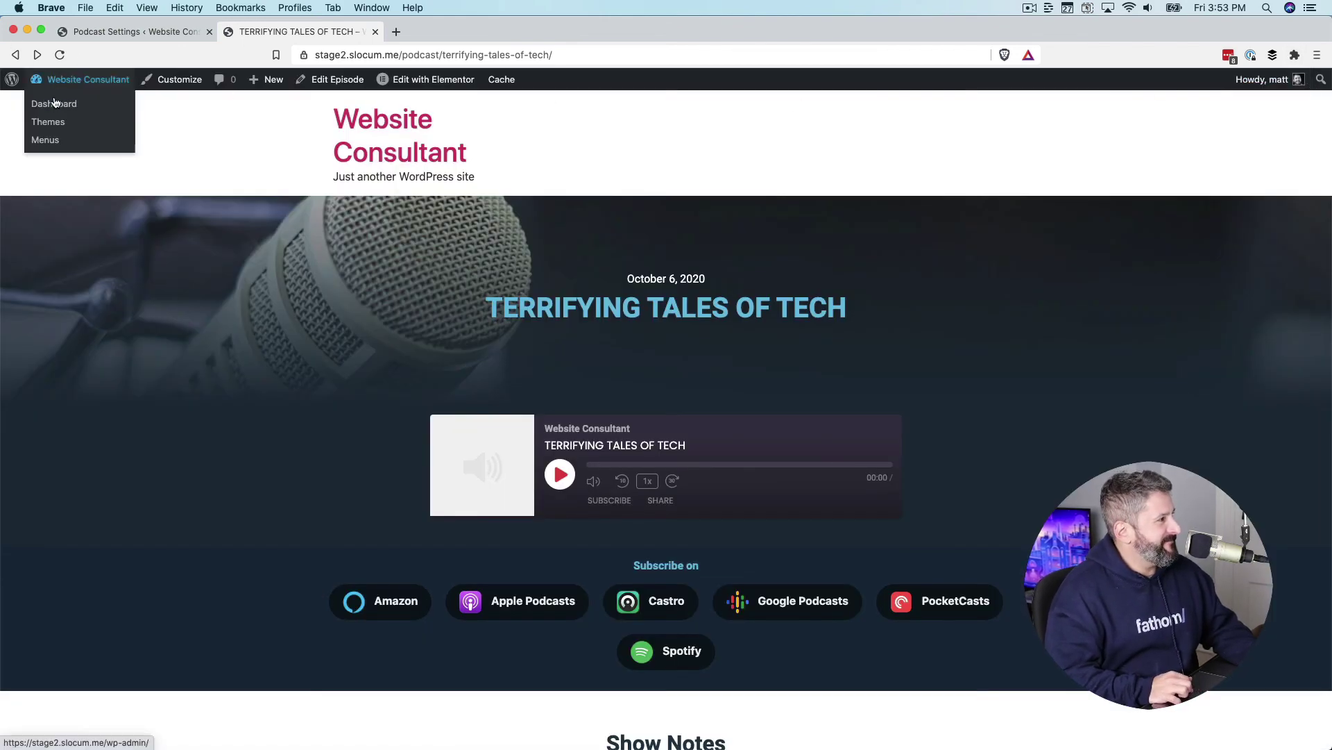
left_click(56, 103)
mouse_move(89, 195)
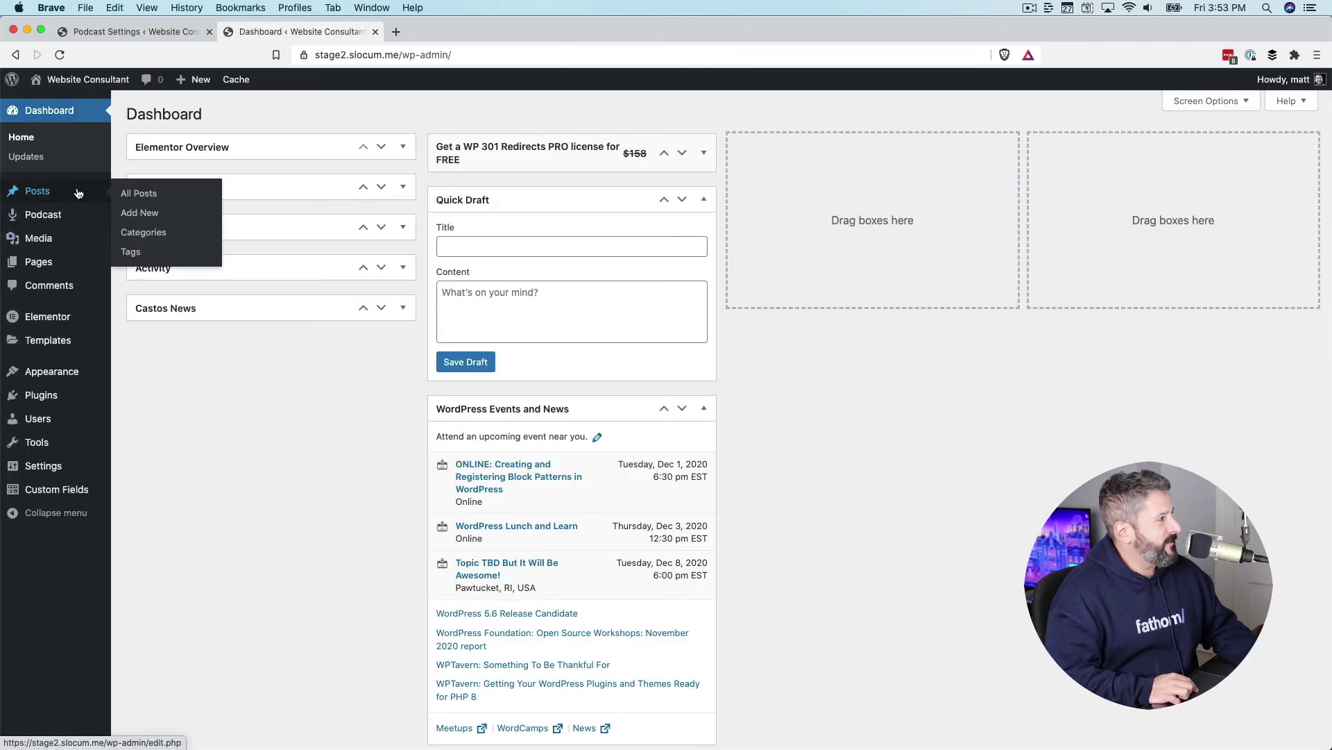
left_click(139, 193)
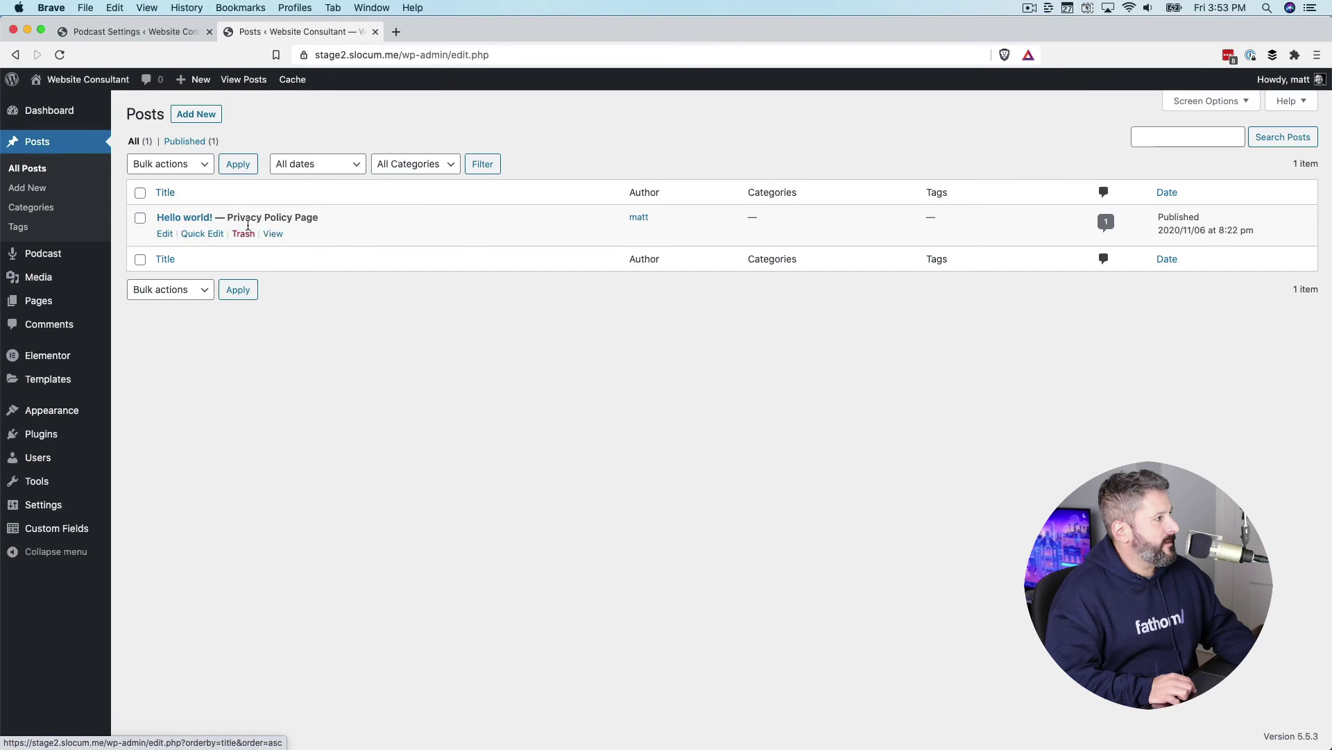
left_click(272, 233)
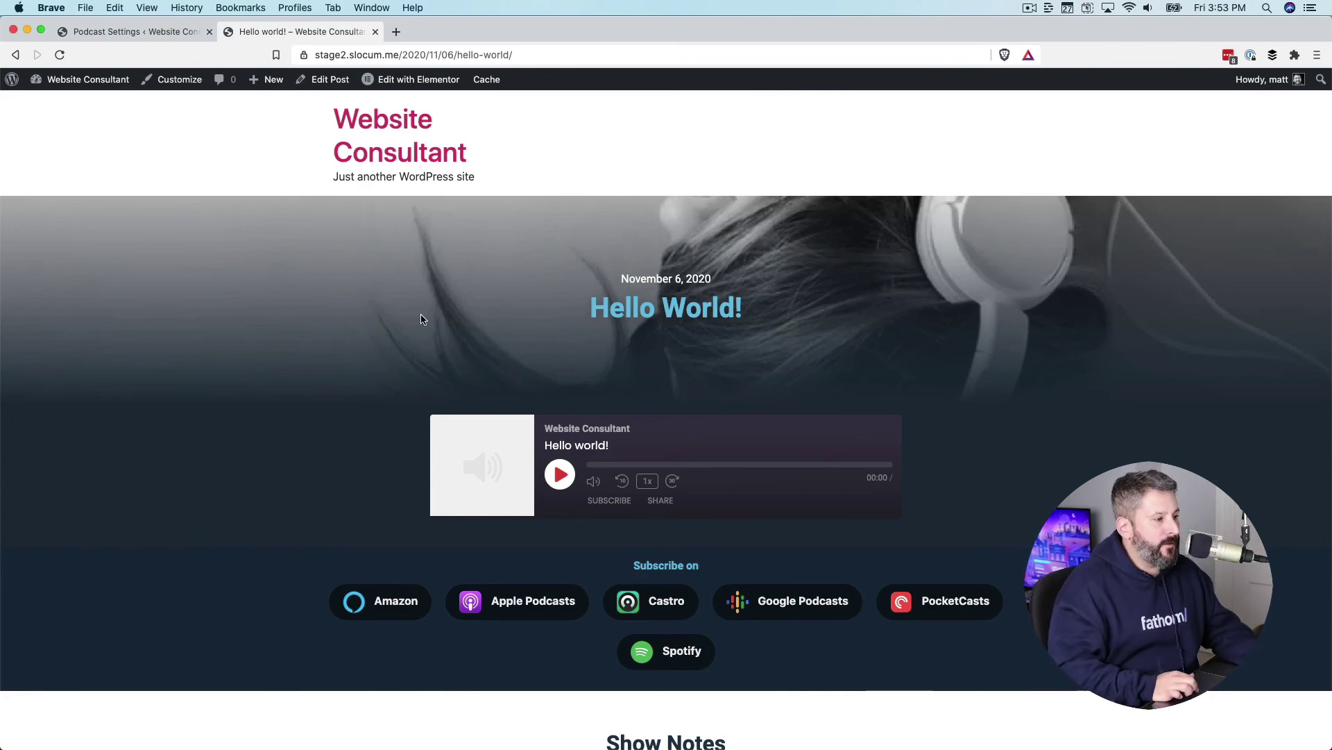
scroll(421, 315, "down", 10)
scroll(420, 315, "up", 10)
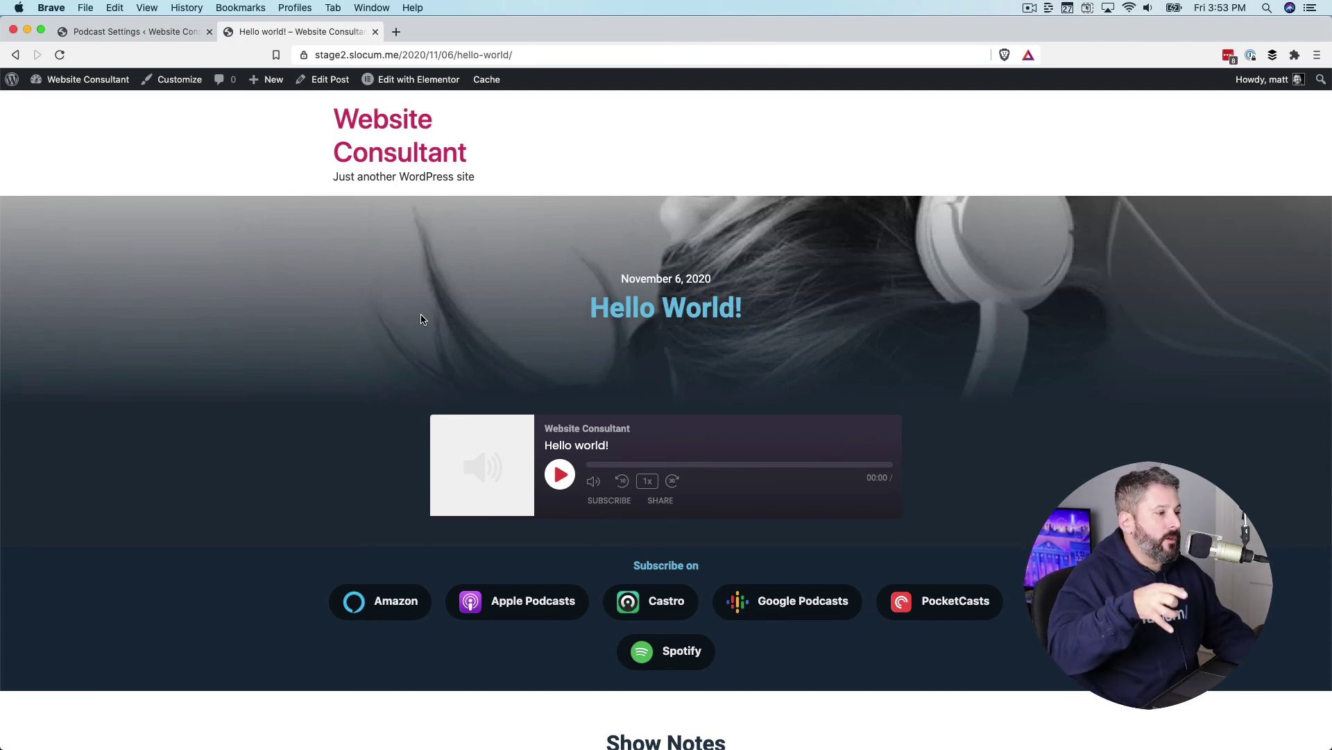
scroll(423, 320, "down", 8)
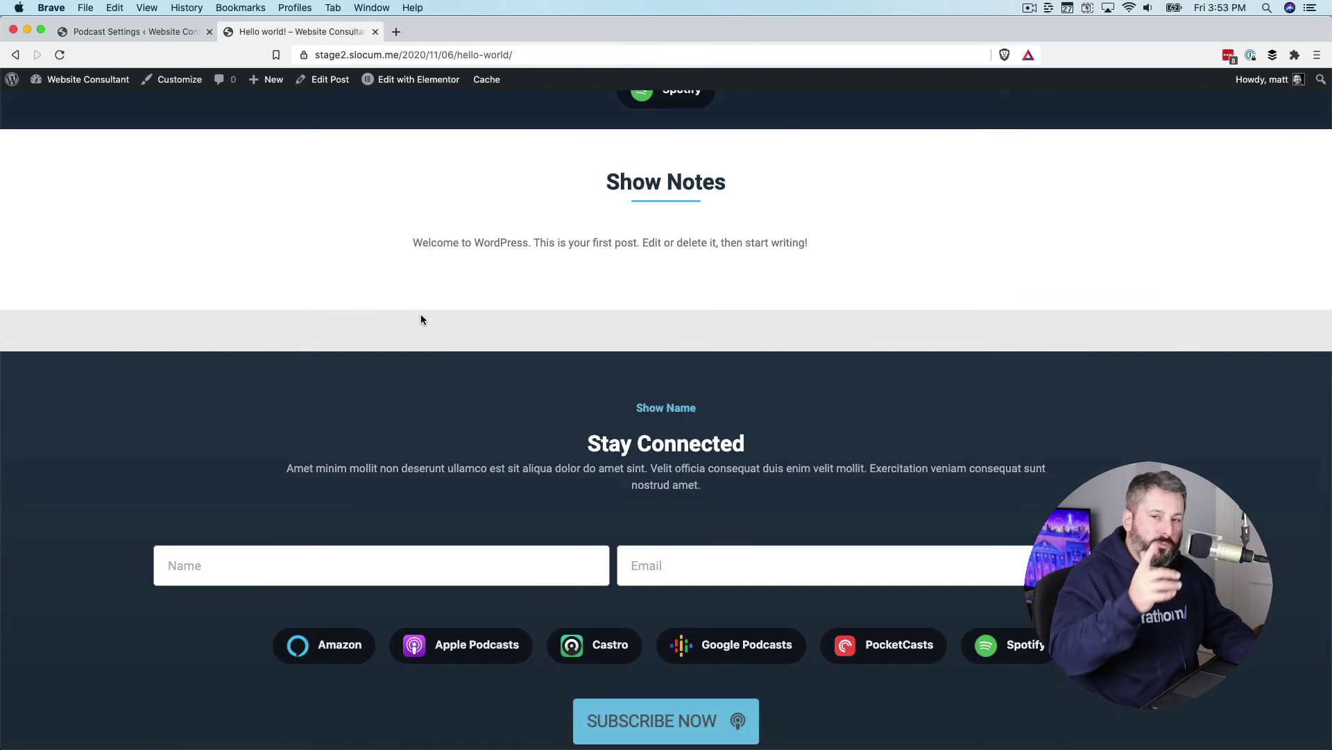
scroll(421, 319, "up", 8)
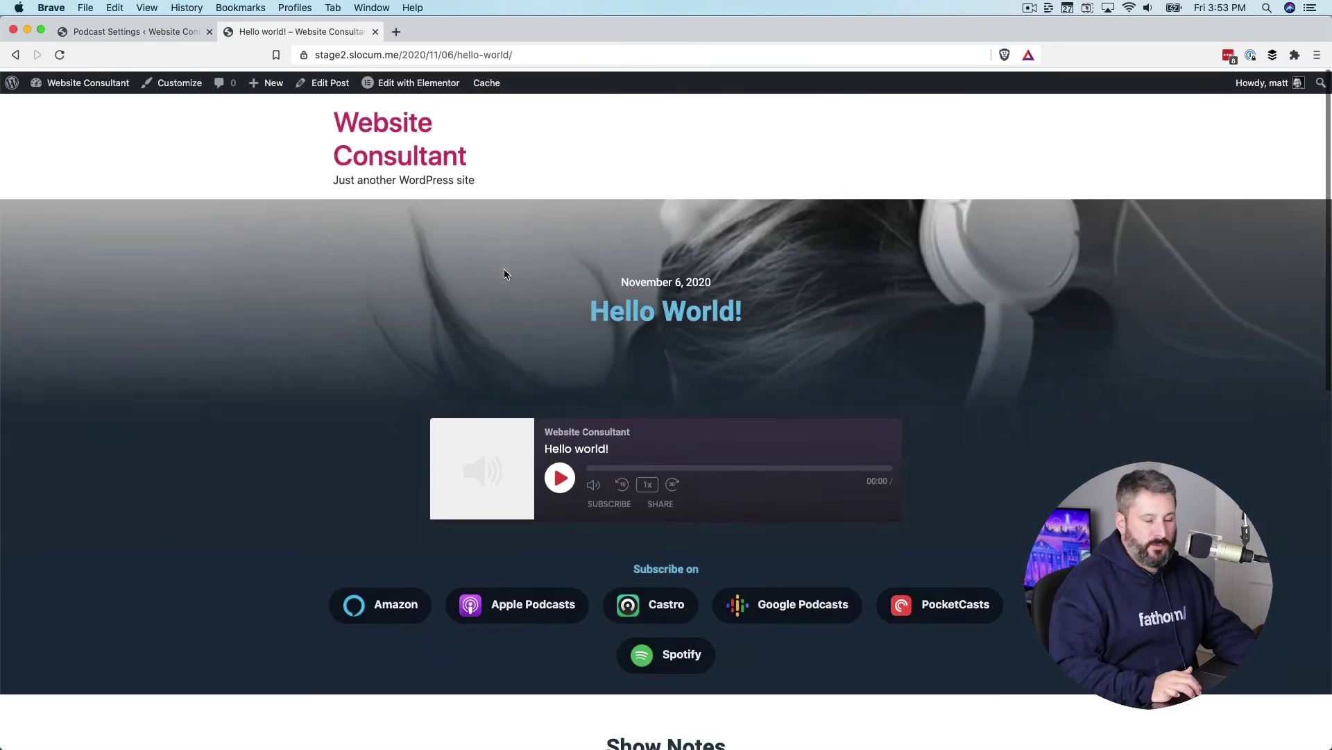